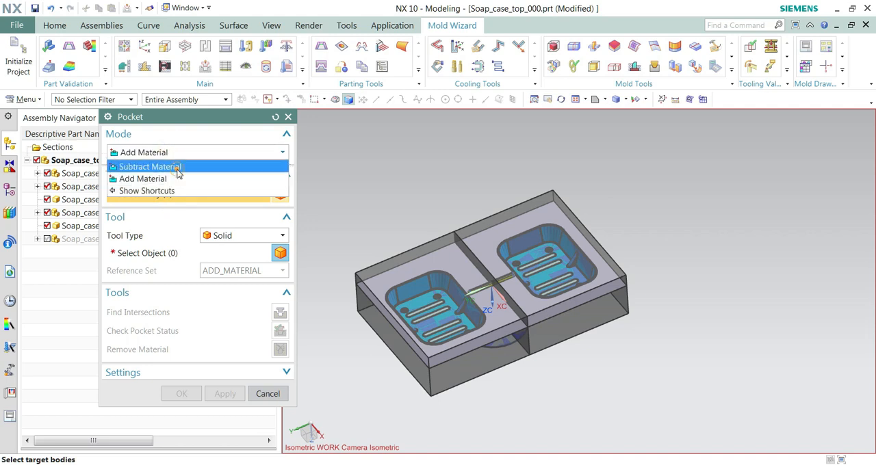
Step: Subtract the runner and gate solids from the UM_CORE_BLOCK body of SOAP_CASE_CORE_006 using the Pocket command in Subtract Material mode
{"action": "left_click", "coordinate": [177, 167]}
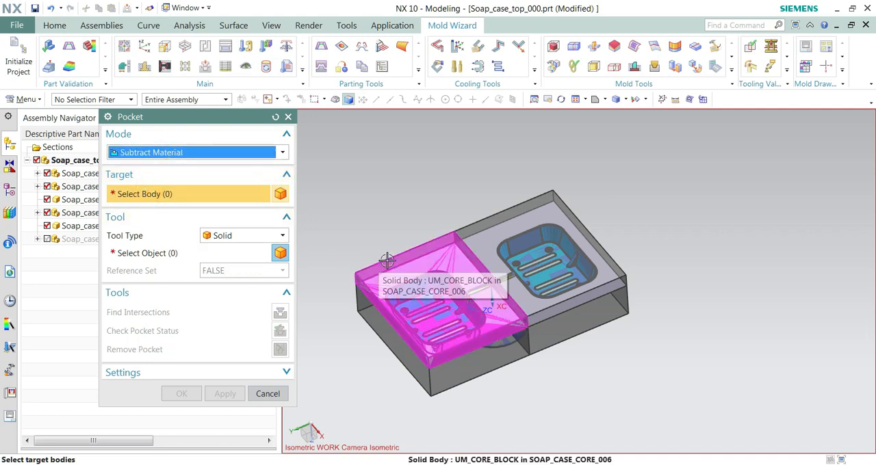
{"action": "left_click", "coordinate": [385, 254]}
{"action": "left_click", "coordinate": [152, 254]}
{"action": "scroll", "coordinate": [472, 287], "scroll_direction": "up", "scroll_amount": 5}
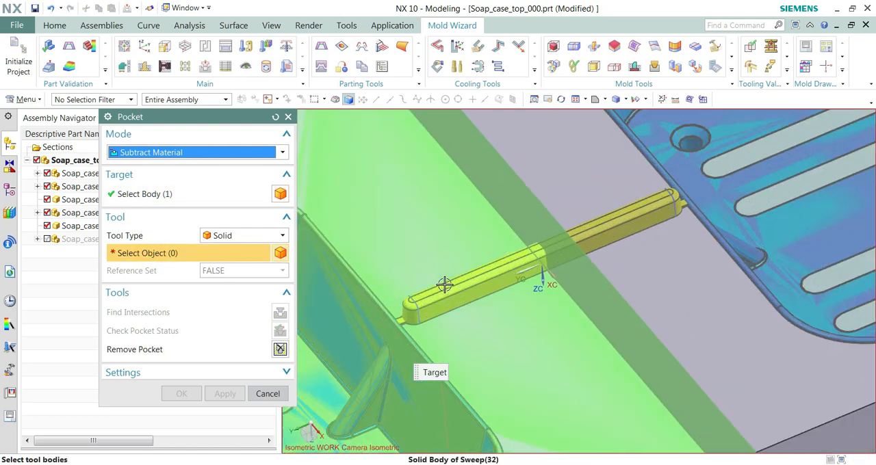
{"action": "left_click", "coordinate": [411, 315]}
{"action": "scroll", "coordinate": [411, 315], "scroll_direction": "up", "scroll_amount": 3}
{"action": "left_click", "coordinate": [383, 327]}
{"action": "left_click", "coordinate": [218, 395]}
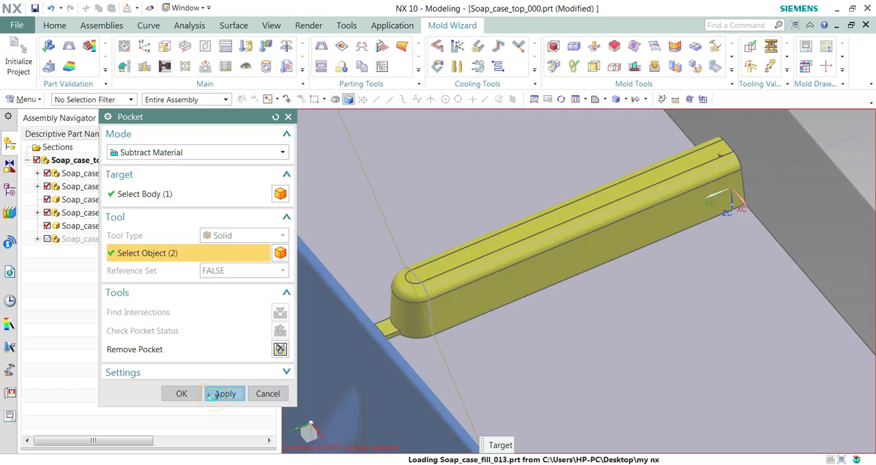
{"action": "left_click", "coordinate": [256, 399]}
Step: Show only one SOAP_CASE_CORE_006 insert and inspect its runner and gate pocket
{"action": "scroll", "coordinate": [340, 349], "scroll_direction": "down", "scroll_amount": 10}
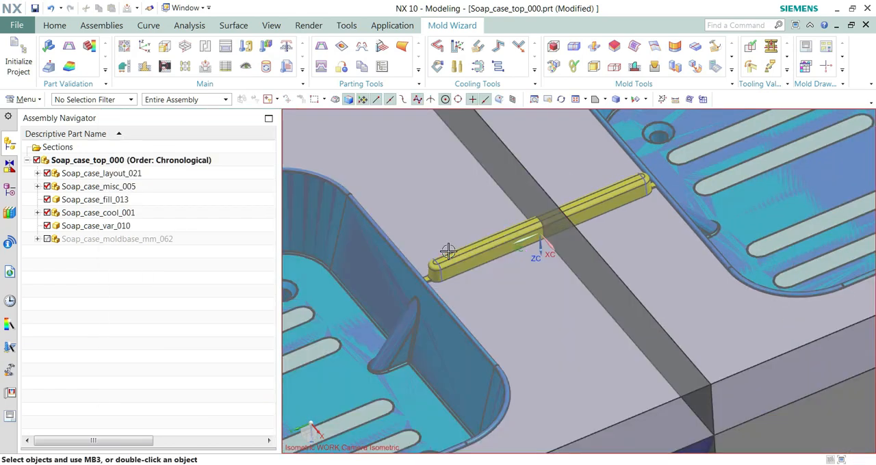
{"action": "right_click", "coordinate": [407, 202]}
{"action": "left_click", "coordinate": [450, 381]}
{"action": "middle_click_drag", "start_coordinate": [449, 381], "coordinate": [435, 365]}
{"action": "scroll", "coordinate": [444, 326], "scroll_direction": "up", "scroll_amount": 6}
{"action": "scroll", "coordinate": [443, 325], "scroll_direction": "down", "scroll_amount": 3}
{"action": "scroll", "coordinate": [443, 325], "scroll_direction": "down", "scroll_amount": 4}
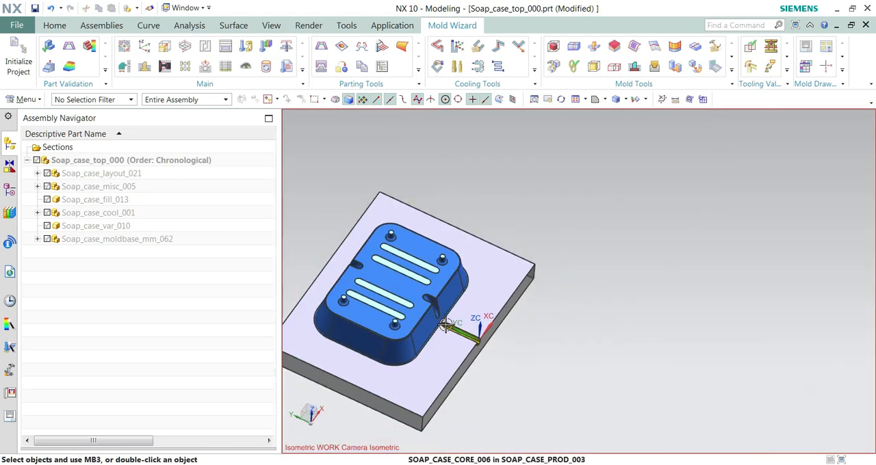
Step: Redisplay the whole Soap_case_top_000 assembly and hide the Soap_case_moldbase_mm_062 component
{"action": "right_click", "coordinate": [80, 163]}
{"action": "left_click", "coordinate": [106, 241]}
{"action": "middle_click_drag", "start_coordinate": [594, 238], "coordinate": [604, 228]}
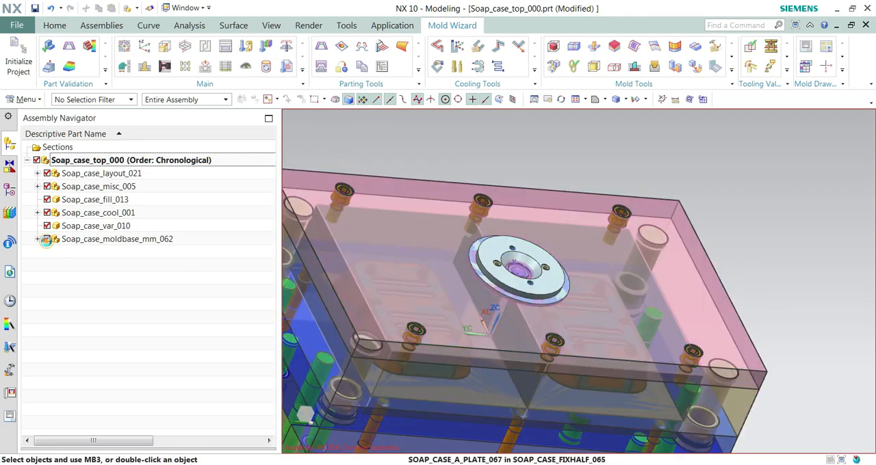
{"action": "left_click", "coordinate": [46, 238]}
{"action": "scroll", "coordinate": [777, 248], "scroll_direction": "down", "scroll_amount": 5}
{"action": "middle_click_drag", "start_coordinate": [778, 248], "coordinate": [742, 238]}
Step: Isolate the two SOAP_CASE_CORE_006 inserts and examine the runner channel running across both of them
{"action": "left_click", "coordinate": [719, 247]}
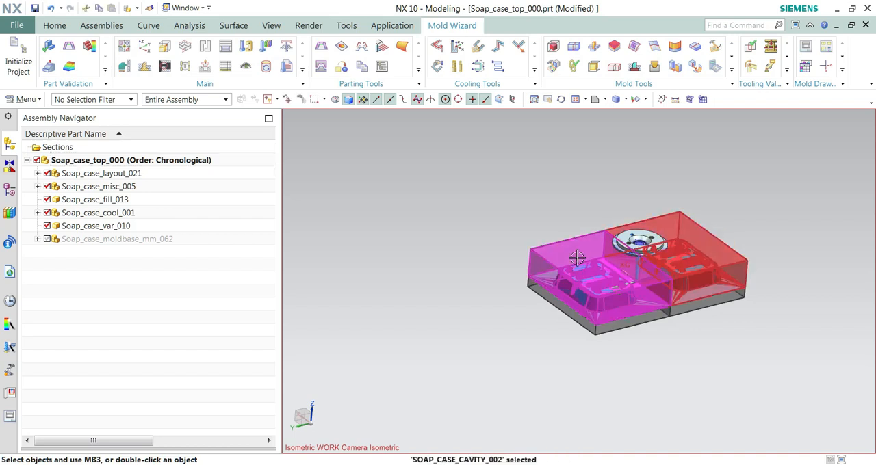
{"action": "right_click", "coordinate": [555, 260]}
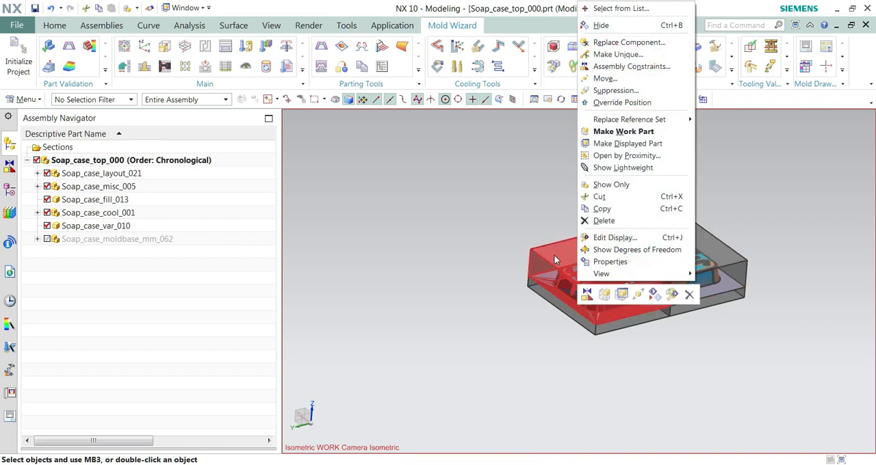
{"action": "left_click", "coordinate": [608, 186]}
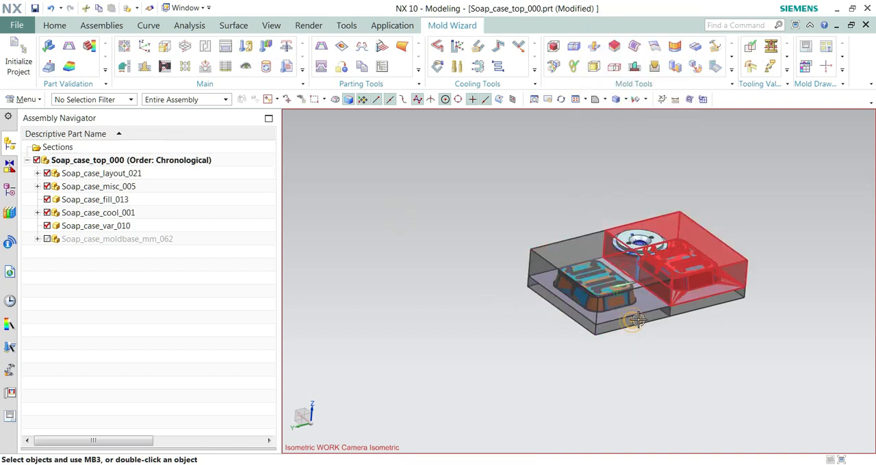
{"action": "left_click", "coordinate": [696, 307]}
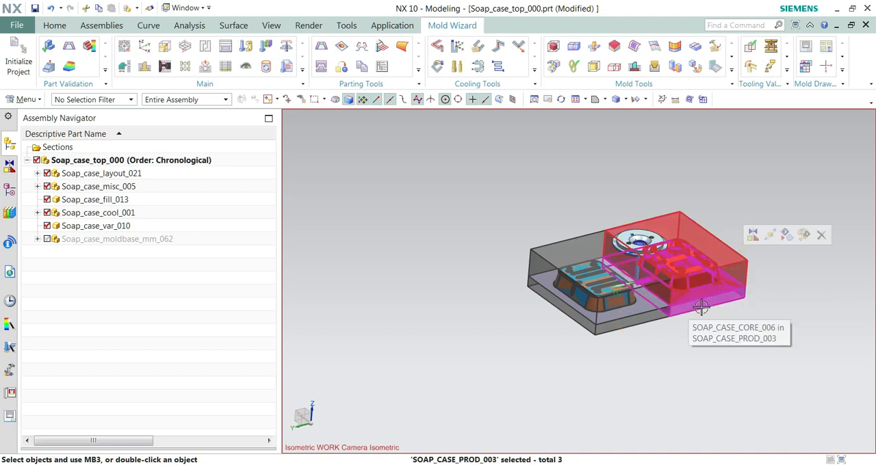
{"action": "left_click", "coordinate": [698, 305]}
{"action": "left_click", "coordinate": [642, 317]}
{"action": "right_click", "coordinate": [641, 317]}
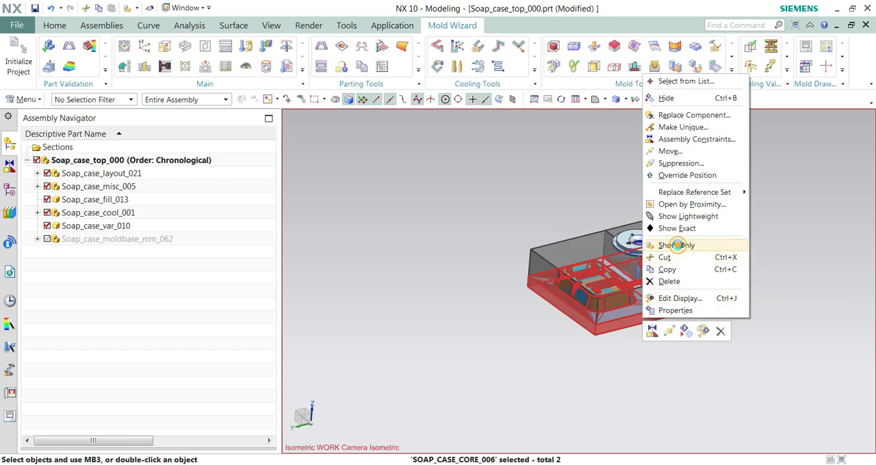
{"action": "left_click", "coordinate": [678, 248]}
{"action": "middle_click_drag", "start_coordinate": [674, 294], "coordinate": [645, 281]}
{"action": "scroll", "coordinate": [643, 284], "scroll_direction": "up", "scroll_amount": 10}
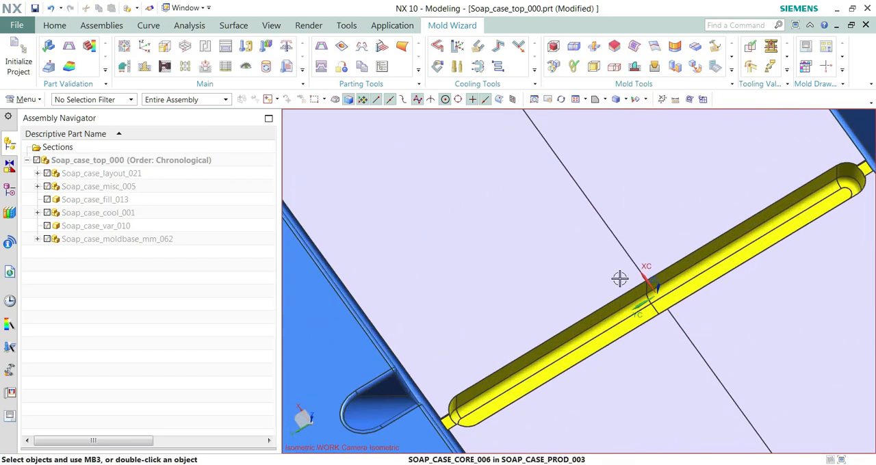
{"action": "scroll", "coordinate": [498, 271], "scroll_direction": "down", "scroll_amount": 3}
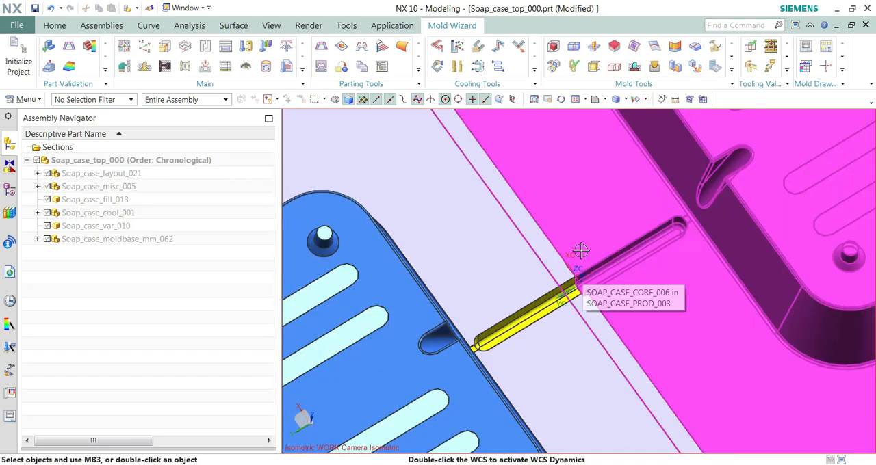
{"action": "scroll", "coordinate": [640, 250], "scroll_direction": "down", "scroll_amount": 6}
{"action": "middle_click_drag", "start_coordinate": [547, 248], "coordinate": [584, 286]}
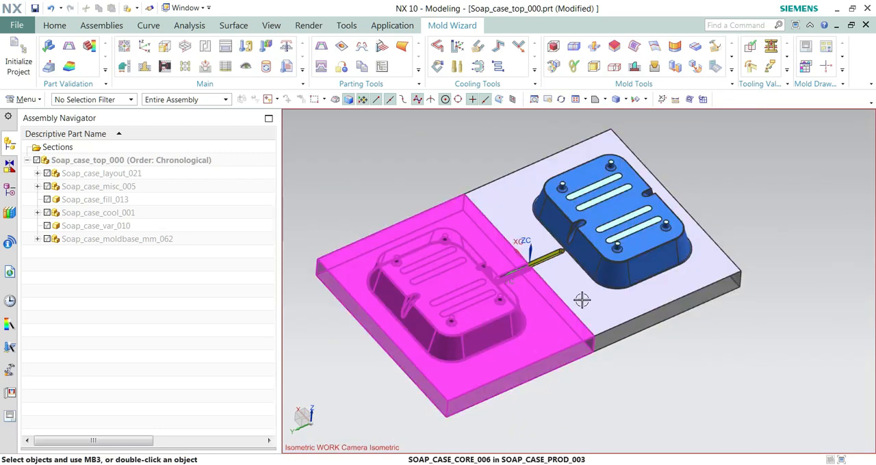
Step: Show all components of Soap_case_top_000 again and hide Soap_case_moldbase_mm_062 so the inserts are accessible
{"action": "right_click", "coordinate": [93, 162]}
{"action": "left_click", "coordinate": [91, 160]}
{"action": "right_click", "coordinate": [87, 159]}
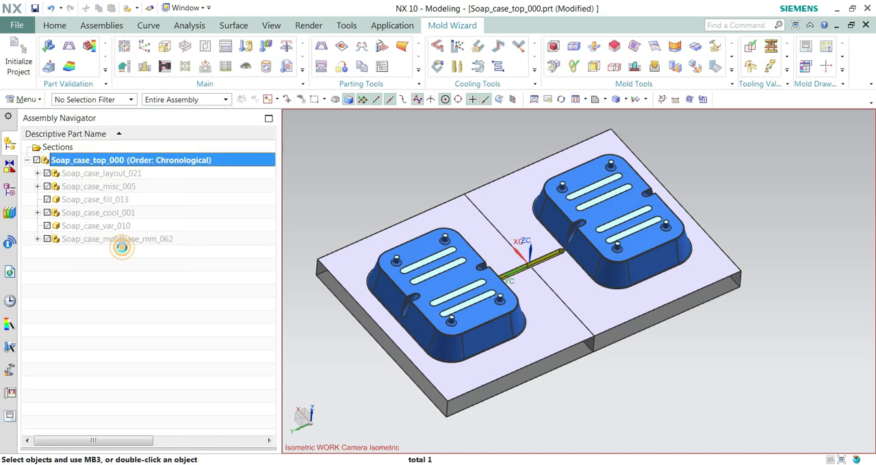
{"action": "left_click", "coordinate": [120, 246]}
{"action": "middle_click_drag", "start_coordinate": [636, 280], "coordinate": [650, 226]}
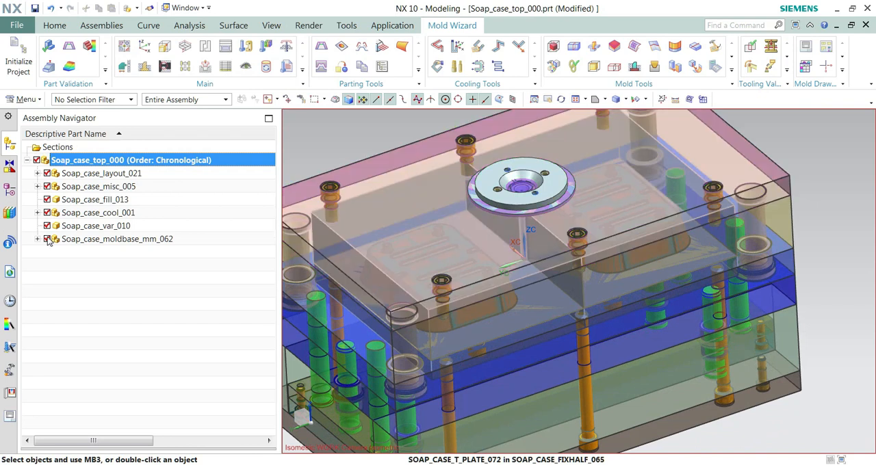
{"action": "left_click", "coordinate": [48, 239]}
{"action": "scroll", "coordinate": [712, 197], "scroll_direction": "down", "scroll_amount": 3}
{"action": "mouse_move", "coordinate": [712, 196]}
{"action": "middle_mouse_down"}
{"action": "mouse_move", "coordinate": [713, 185]}
{"action": "mouse_move", "coordinate": [704, 188]}
{"action": "middle_mouse_up"}
Step: Unite the two UM_CAVITY_BLOCK bodies into Soap_case_comb-cavity_023.prt with Merge Cavities, using the Unite Body in Target method
{"action": "left_click", "coordinate": [613, 67]}
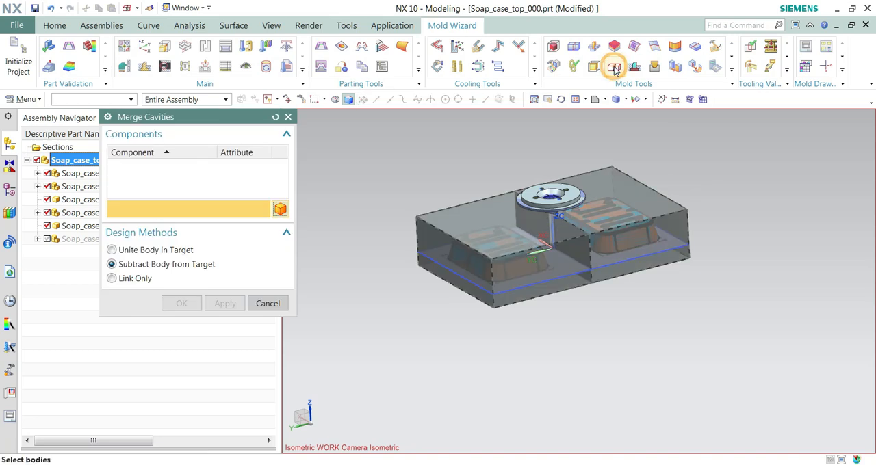
{"action": "left_click", "coordinate": [139, 167]}
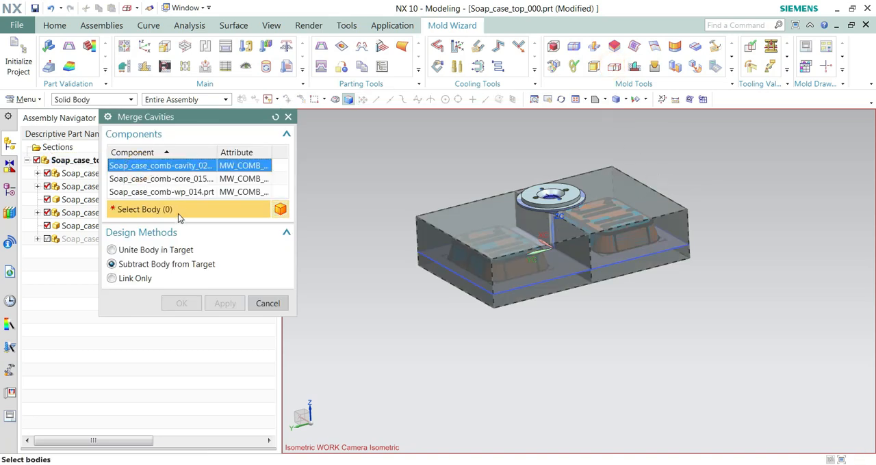
{"action": "left_click", "coordinate": [112, 250]}
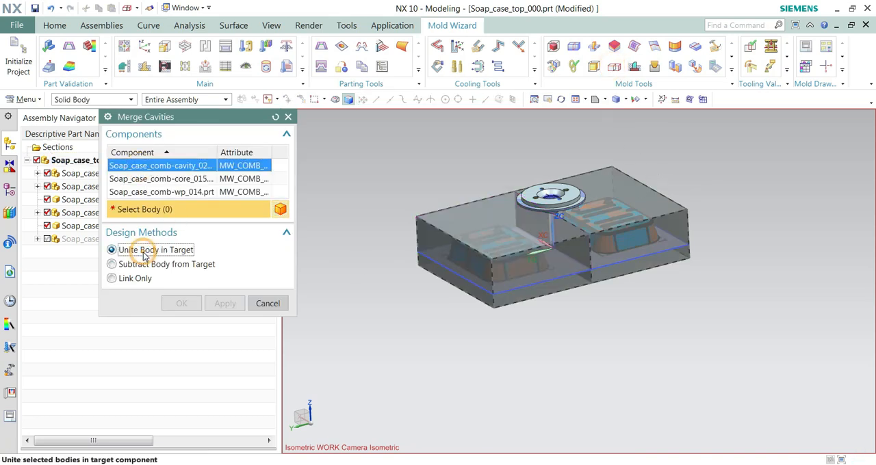
{"action": "left_click", "coordinate": [514, 241]}
{"action": "left_click", "coordinate": [614, 210]}
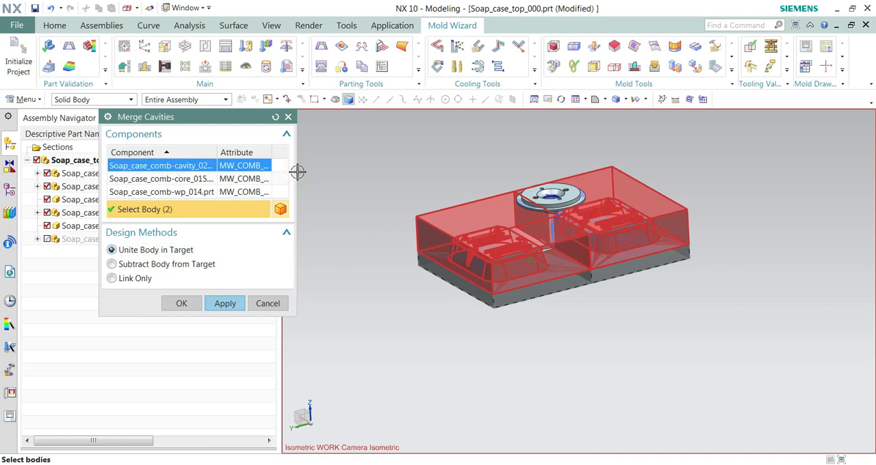
{"action": "left_click_drag", "start_coordinate": [299, 172], "coordinate": [431, 173]}
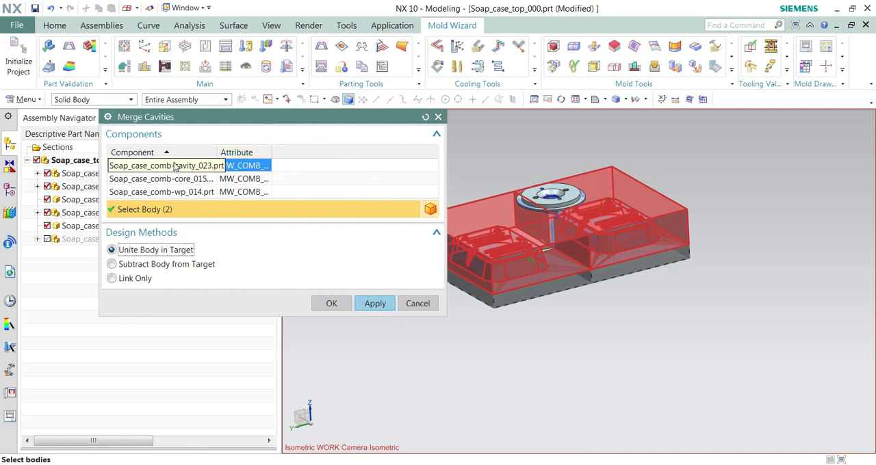
{"action": "left_click_drag", "start_coordinate": [327, 157], "coordinate": [358, 153]}
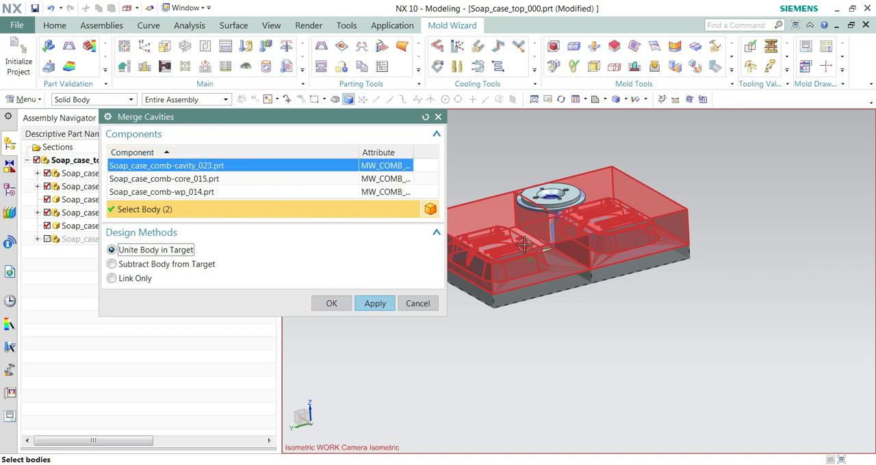
{"action": "left_click", "coordinate": [366, 306]}
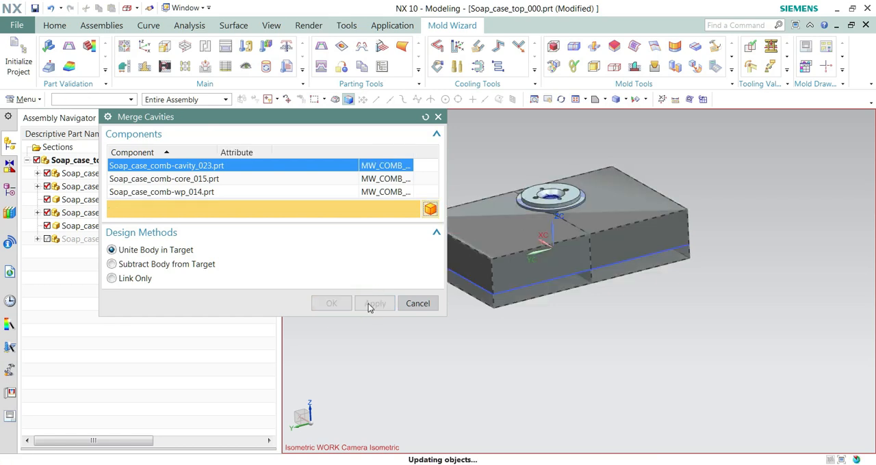
Step: Unite the two UM_CORE_BLOCK bodies into Soap_case_comb-core_015.prt and close Merge Cavities
{"action": "left_click", "coordinate": [171, 180]}
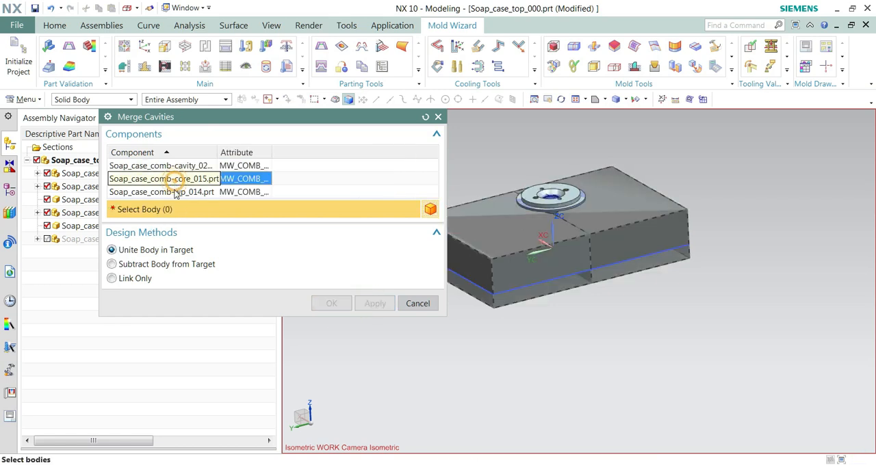
{"action": "left_click", "coordinate": [531, 279]}
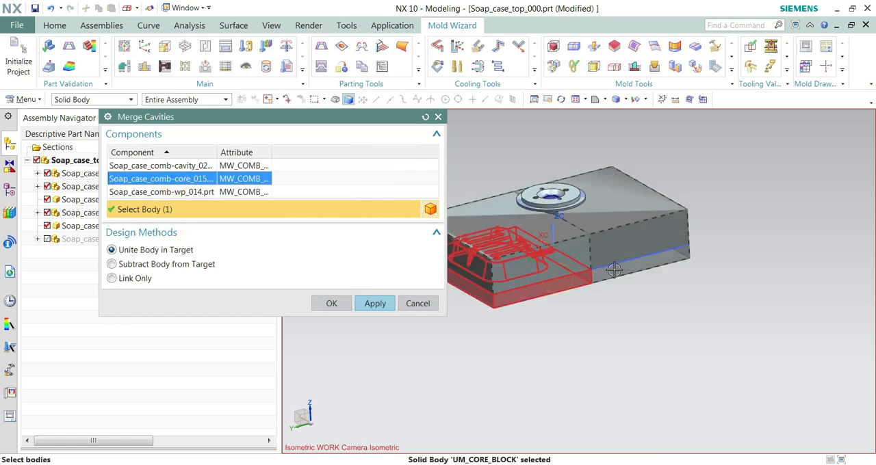
{"action": "left_click", "coordinate": [519, 279]}
{"action": "left_click", "coordinate": [373, 303]}
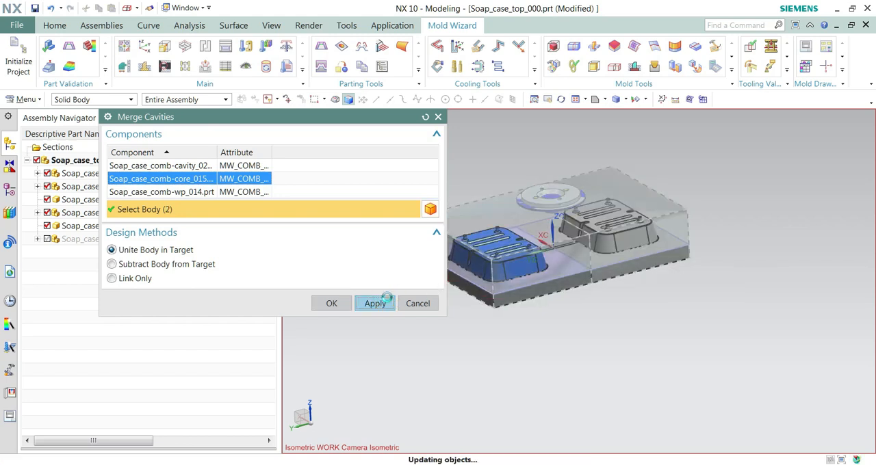
{"action": "left_click", "coordinate": [199, 194]}
{"action": "left_click", "coordinate": [221, 206]}
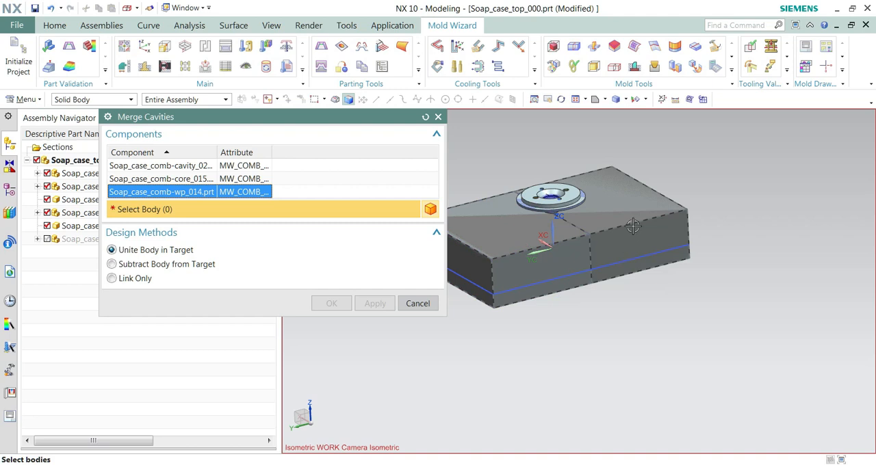
{"action": "left_click", "coordinate": [417, 304]}
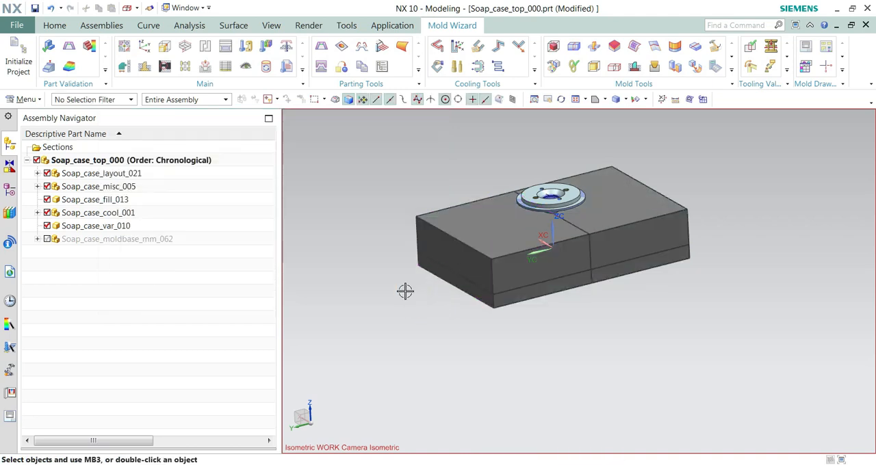
Step: Expand Soap_case_layout_021 in the assembly tree and hide the Soap_case_prod_003 x 2 components, keeping Soap_case_combined_012 displayed
{"action": "left_click", "coordinate": [37, 173]}
{"action": "left_click", "coordinate": [131, 187]}
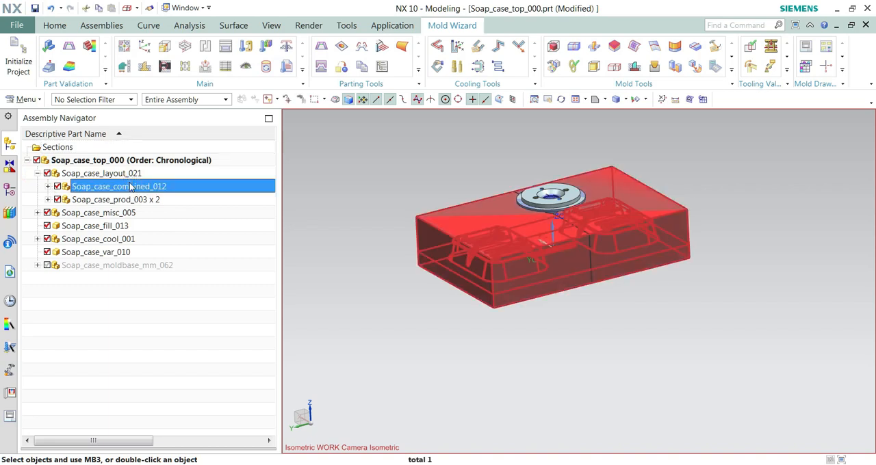
{"action": "left_click", "coordinate": [127, 203]}
{"action": "left_click", "coordinate": [121, 187]}
{"action": "left_click", "coordinate": [58, 200]}
{"action": "left_click", "coordinate": [305, 267]}
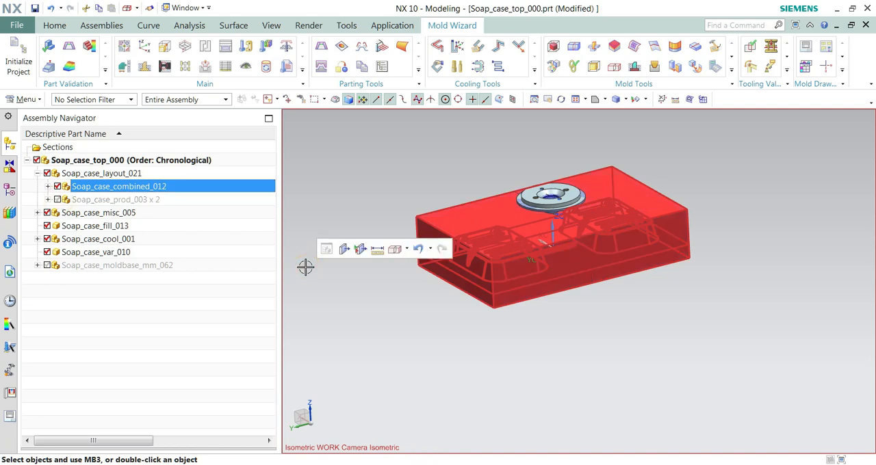
Step: Hide the combined cavity SOAP_CASE_COMB-CAVITY_023 and inspect the merged core block beneath it
{"action": "left_click", "coordinate": [619, 226]}
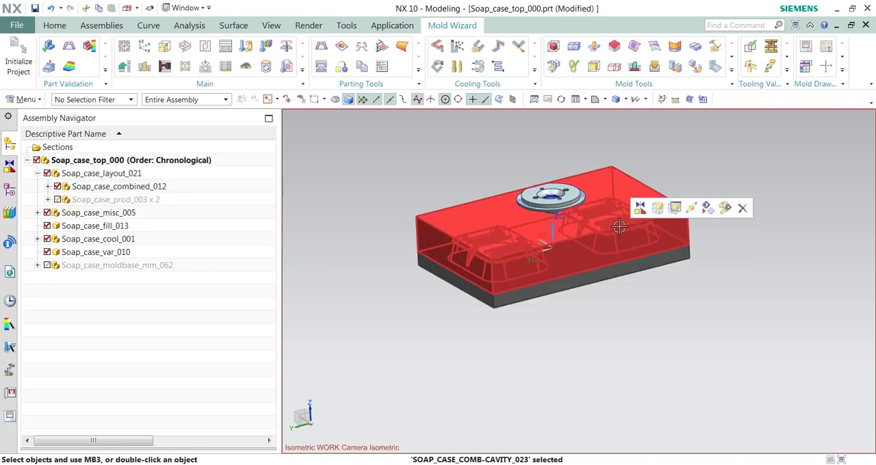
{"action": "left_click", "coordinate": [563, 283]}
{"action": "key", "text": "Escape"}
{"action": "left_click", "coordinate": [512, 234]}
{"action": "right_click", "coordinate": [513, 235]}
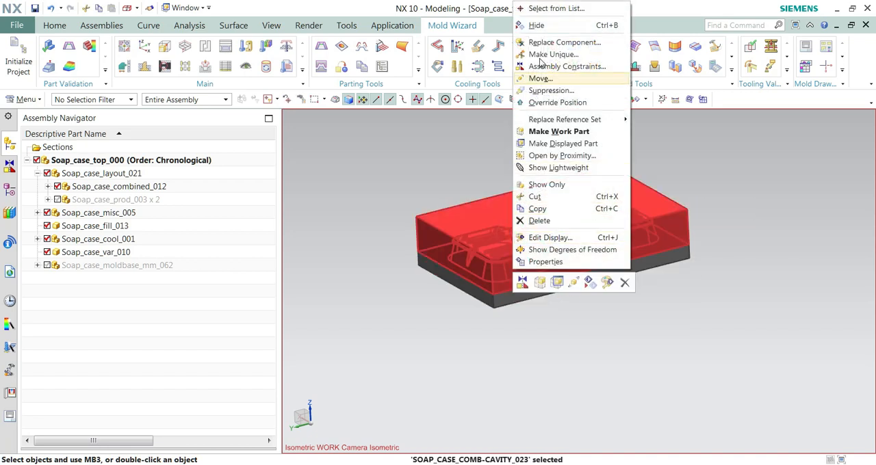
{"action": "left_click", "coordinate": [534, 24]}
{"action": "middle_click_drag", "start_coordinate": [580, 199], "coordinate": [567, 246]}
{"action": "scroll", "coordinate": [567, 246], "scroll_direction": "up", "scroll_amount": 5}
{"action": "scroll", "coordinate": [545, 272], "scroll_direction": "down", "scroll_amount": 5}
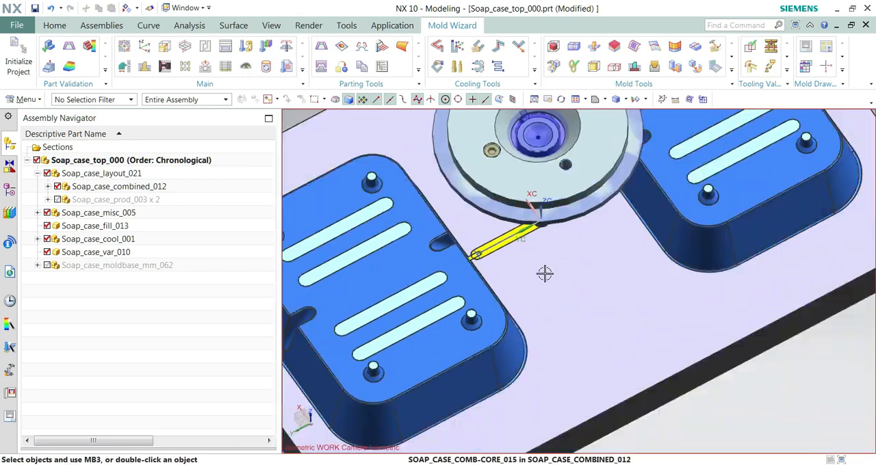
Step: Undo the hiding of the combined cavity and redisplay the Soap_case_prod_003 x 2 components
{"action": "key", "text": "ctrl+z"}
{"action": "middle_click_drag", "start_coordinate": [507, 251], "coordinate": [514, 230]}
{"action": "scroll", "coordinate": [533, 293], "scroll_direction": "down", "scroll_amount": 3}
{"action": "middle_click_drag", "start_coordinate": [535, 294], "coordinate": [551, 302]}
{"action": "left_click", "coordinate": [137, 199]}
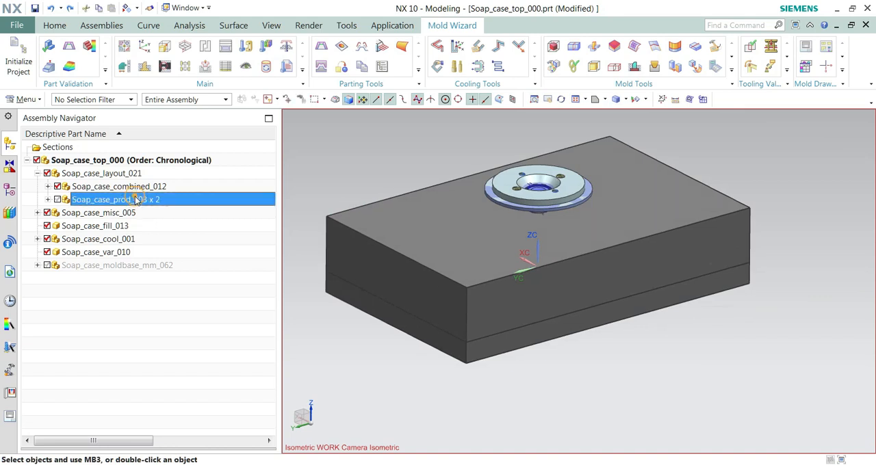
{"action": "right_click", "coordinate": [136, 199]}
{"action": "left_click", "coordinate": [57, 198]}
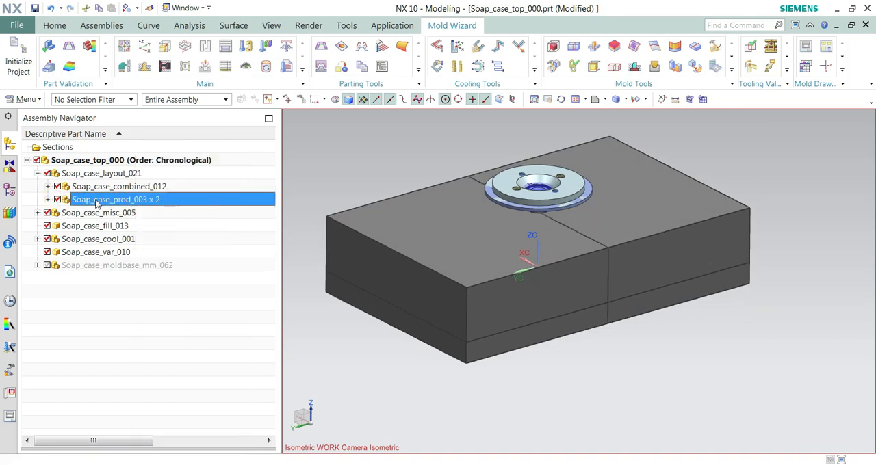
Step: Replace the reference set of the Soap_case_prod_003 x 2 components with Empty and collapse the Soap_case_layout_021 branch
{"action": "right_click", "coordinate": [96, 203]}
{"action": "mouse_move", "coordinate": [154, 268]}
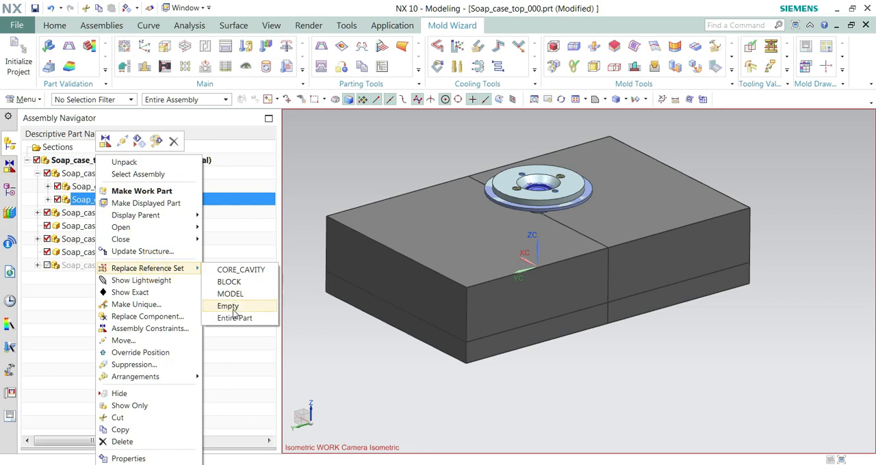
{"action": "left_click", "coordinate": [233, 312]}
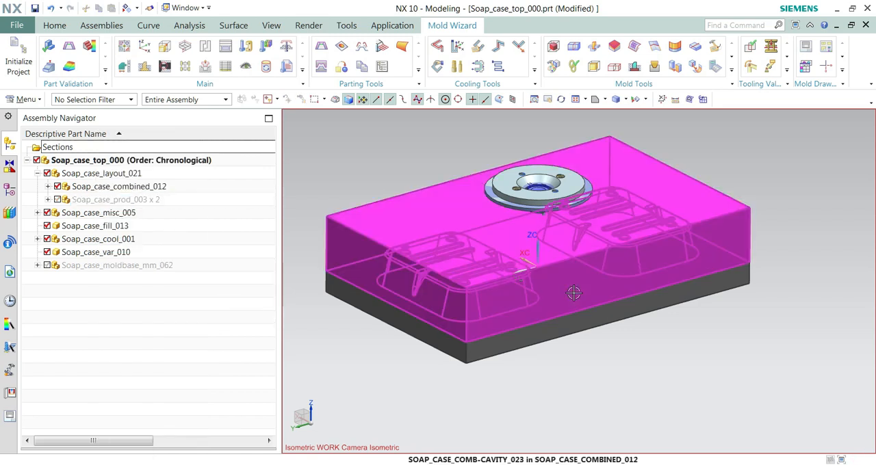
{"action": "left_click", "coordinate": [37, 177]}
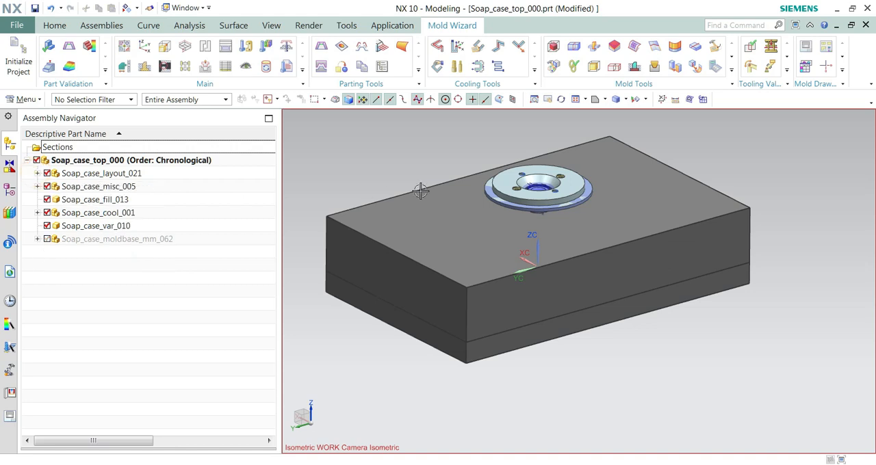
Step: Redisplay the mold base Soap_case_moldbase_mm_062 and examine from the side how the combined inserts sit in its plates
{"action": "scroll", "coordinate": [413, 189], "scroll_direction": "down", "scroll_amount": 1}
{"action": "left_click", "coordinate": [46, 239]}
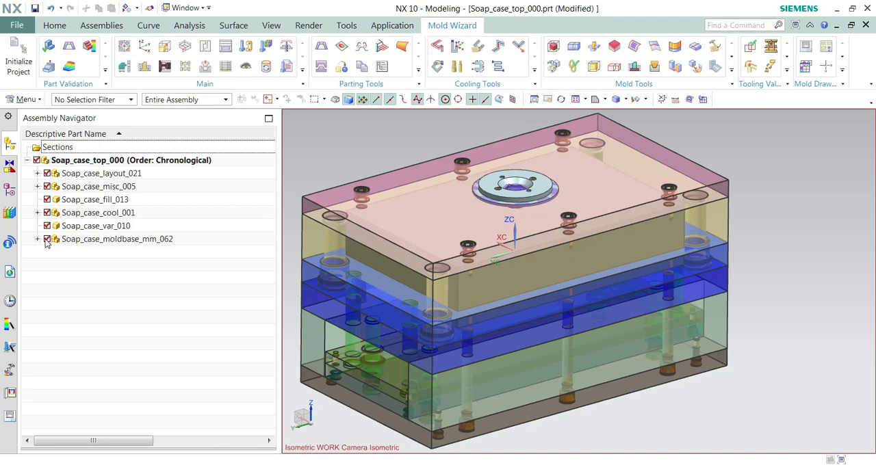
{"action": "middle_click_drag", "start_coordinate": [584, 259], "coordinate": [568, 121]}
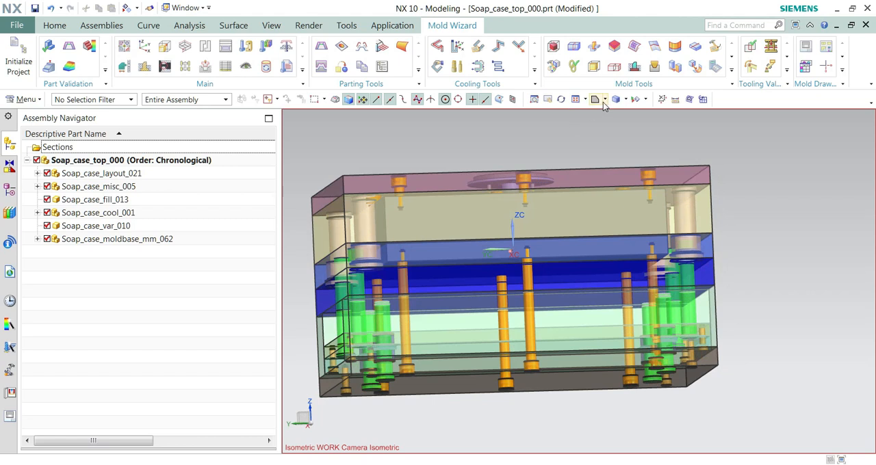
{"action": "left_click", "coordinate": [604, 100]}
{"action": "left_click", "coordinate": [602, 137]}
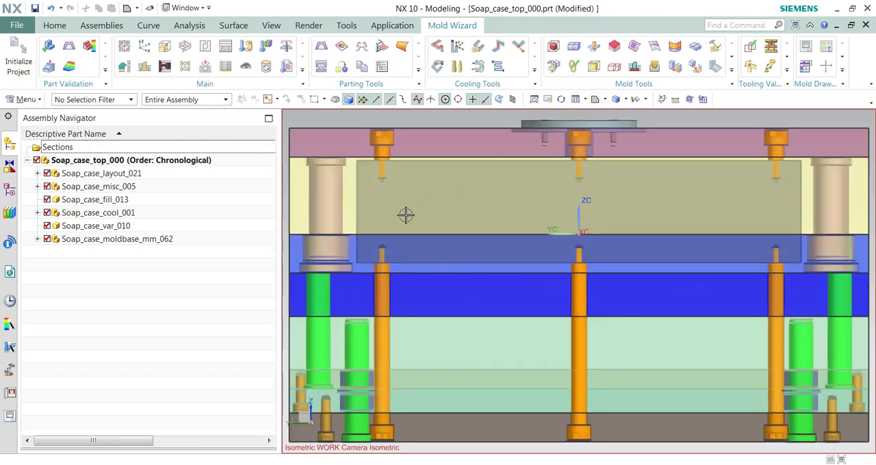
{"action": "scroll", "coordinate": [427, 207], "scroll_direction": "up", "scroll_amount": 6}
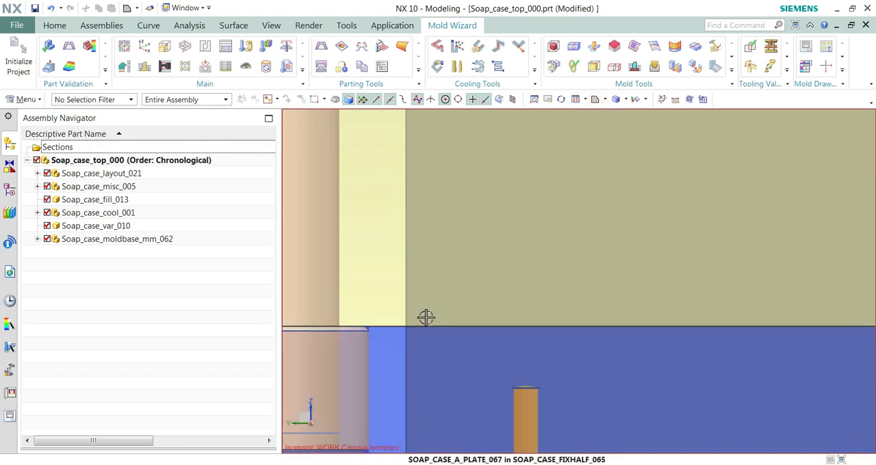
{"action": "scroll", "coordinate": [426, 317], "scroll_direction": "down", "scroll_amount": 6}
{"action": "middle_click_drag", "start_coordinate": [426, 301], "coordinate": [448, 308]}
{"action": "scroll", "coordinate": [450, 223], "scroll_direction": "down", "scroll_amount": 1}
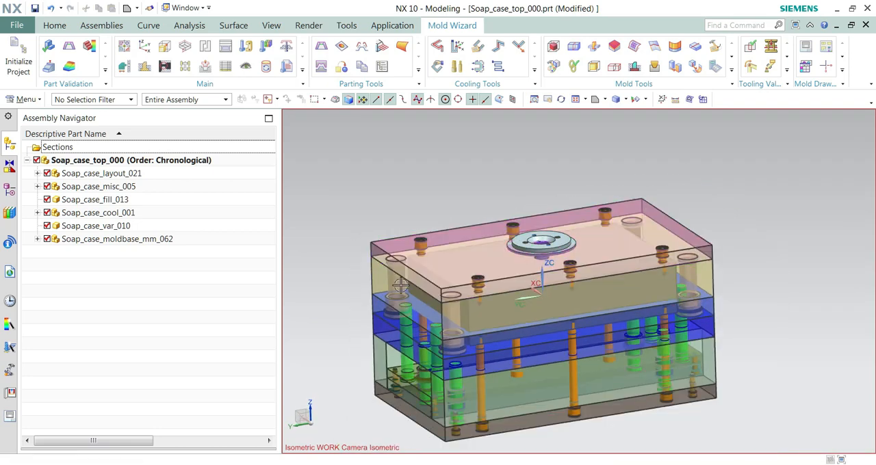
{"action": "scroll", "coordinate": [551, 141], "scroll_direction": "down", "scroll_amount": 1}
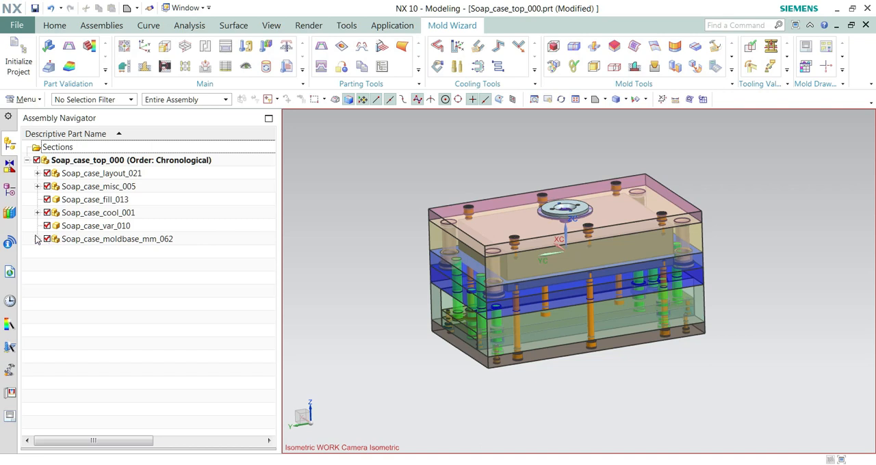
Step: Expand the mold base in the assembly tree and hide its moving half, Soap_case_movehalf_069
{"action": "left_click", "coordinate": [38, 240]}
{"action": "left_click", "coordinate": [119, 266]}
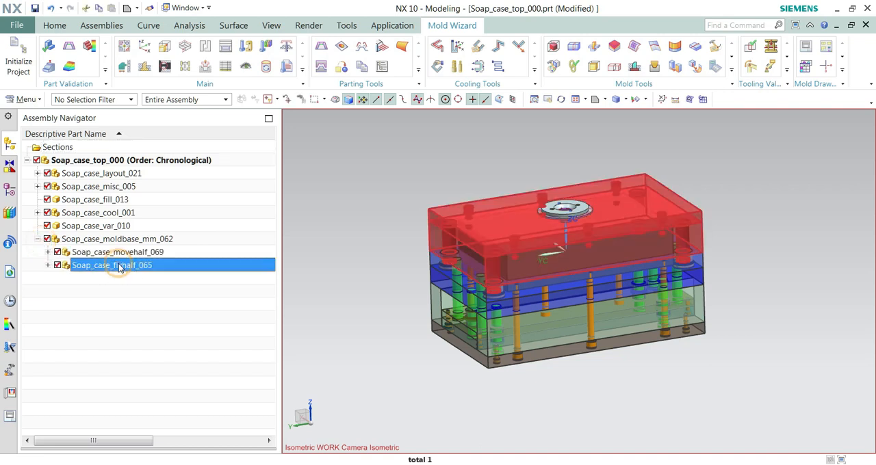
{"action": "left_click", "coordinate": [58, 253]}
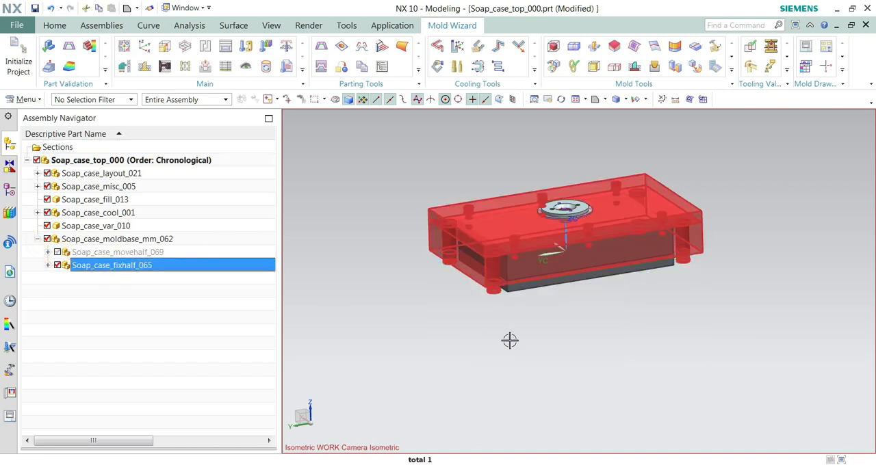
{"action": "key", "text": "Escape"}
Step: Hide the combined core insert to expose the cavity insert seated in the A plate
{"action": "middle_click_drag", "start_coordinate": [524, 317], "coordinate": [510, 200]}
{"action": "right_click", "coordinate": [509, 199]}
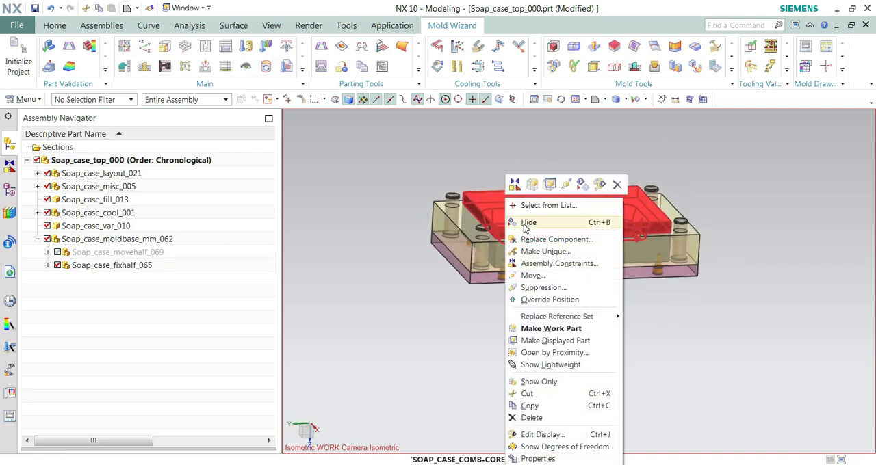
{"action": "left_click", "coordinate": [528, 222]}
{"action": "left_click", "coordinate": [438, 176]}
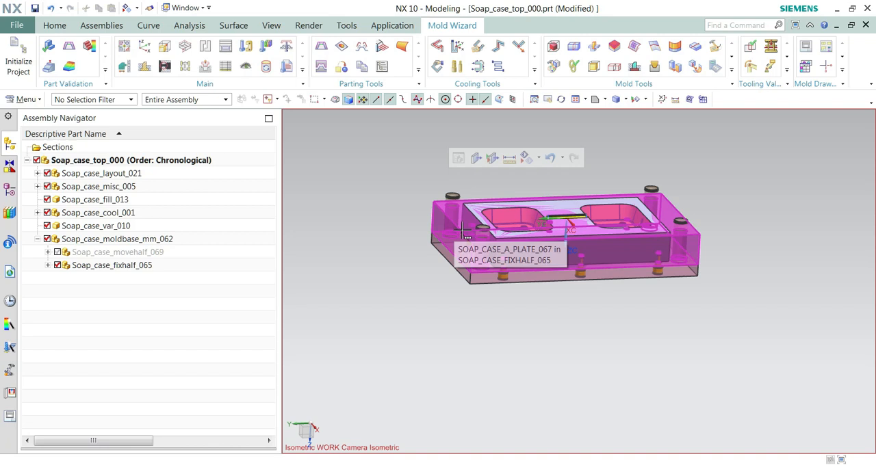
{"action": "middle_click_drag", "start_coordinate": [459, 230], "coordinate": [521, 231]}
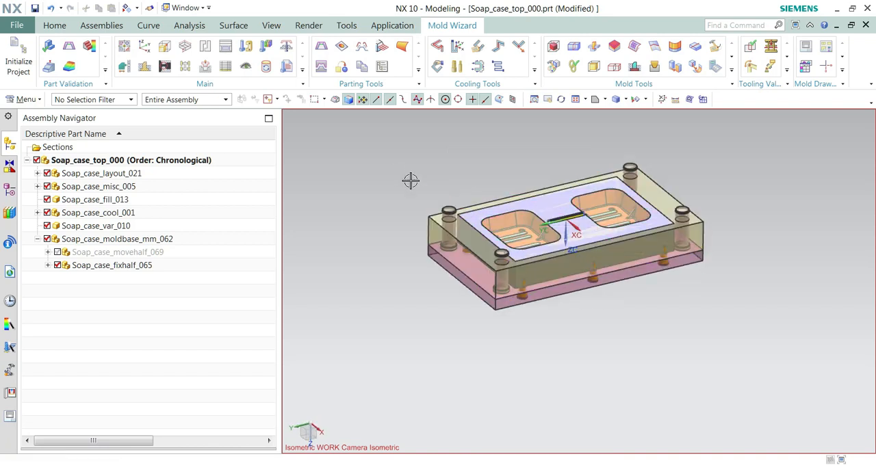
Step: Cut a pocket in SOAP_CASE_A_PLATE_067 with Subtract Material, using the solid UM_CAVITY_BLOCK of the combined cavity as the tool
{"action": "left_click", "coordinate": [204, 67]}
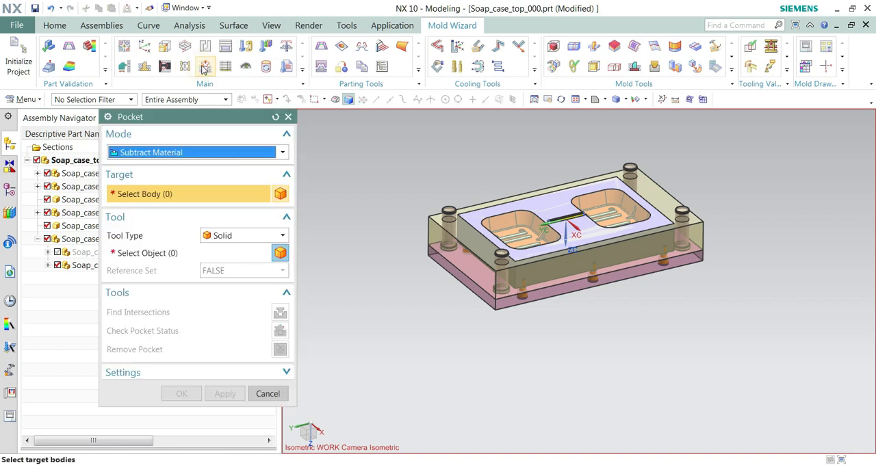
{"action": "left_click", "coordinate": [154, 153]}
{"action": "left_click", "coordinate": [152, 167]}
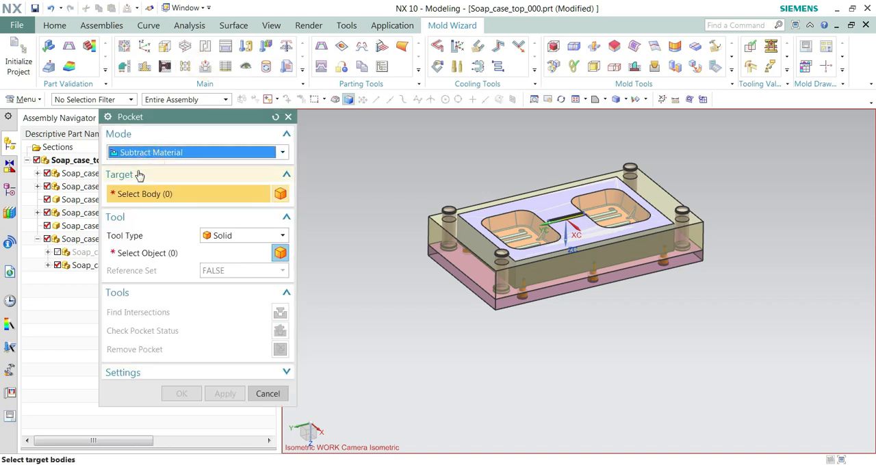
{"action": "left_click", "coordinate": [457, 230]}
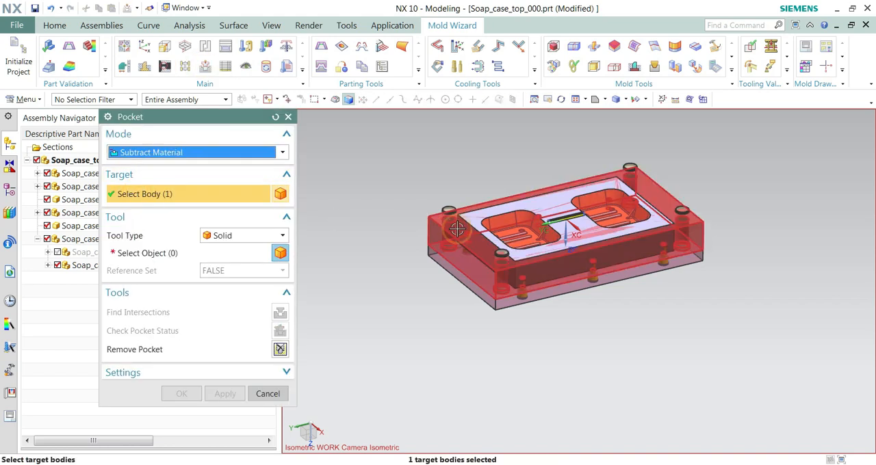
{"action": "left_click", "coordinate": [168, 259]}
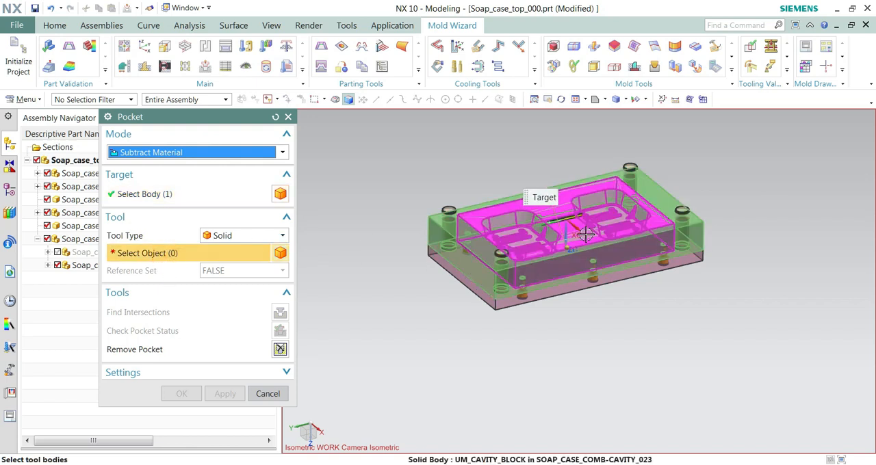
{"action": "left_click", "coordinate": [506, 234]}
{"action": "left_click", "coordinate": [226, 395]}
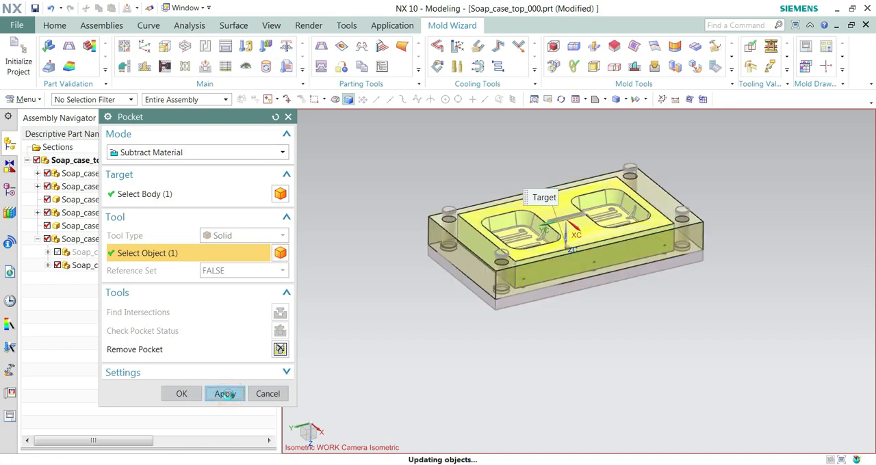
{"action": "left_click", "coordinate": [268, 395]}
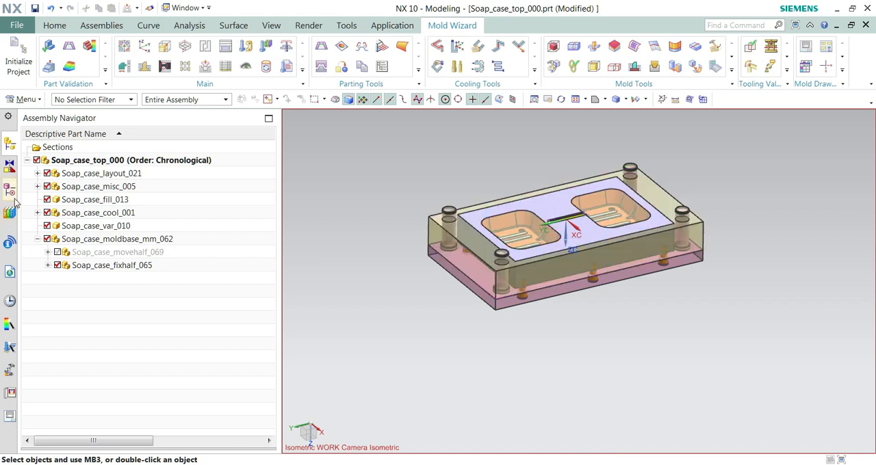
Step: Make Soap_case_a_plate_067 the work part and check the newest subtract feature in its model history
{"action": "double_click", "coordinate": [452, 241]}
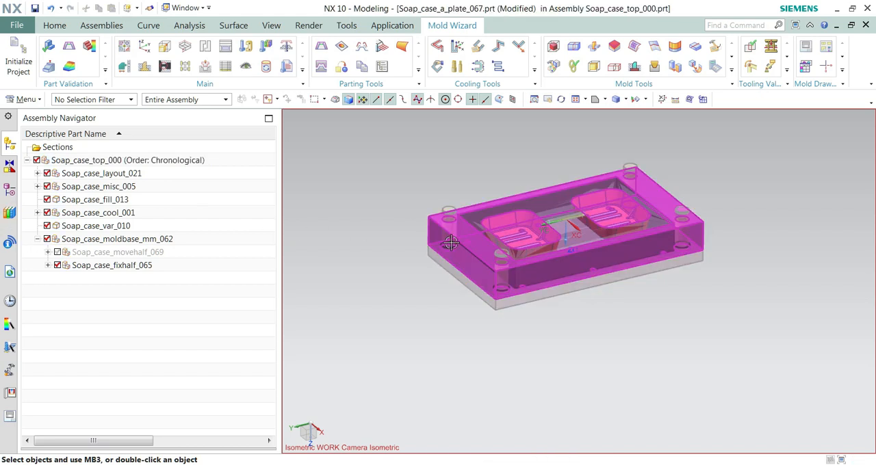
{"action": "left_click", "coordinate": [9, 190]}
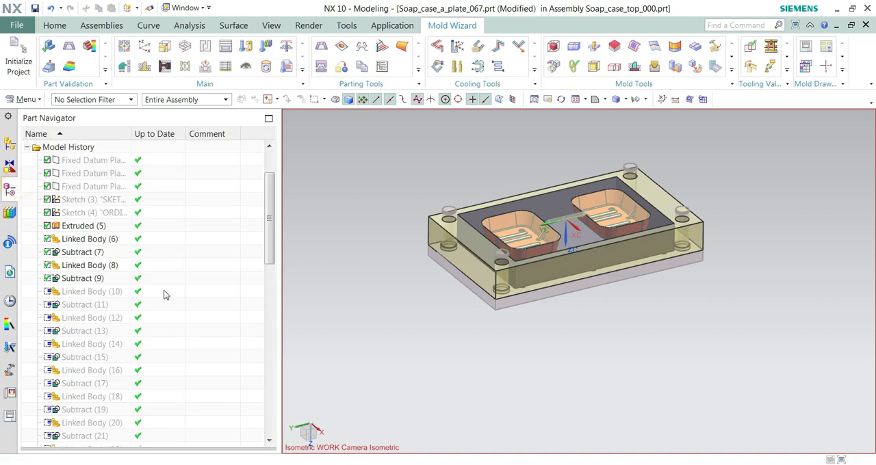
{"action": "scroll", "coordinate": [270, 248], "scroll_direction": "down", "scroll_amount": 14}
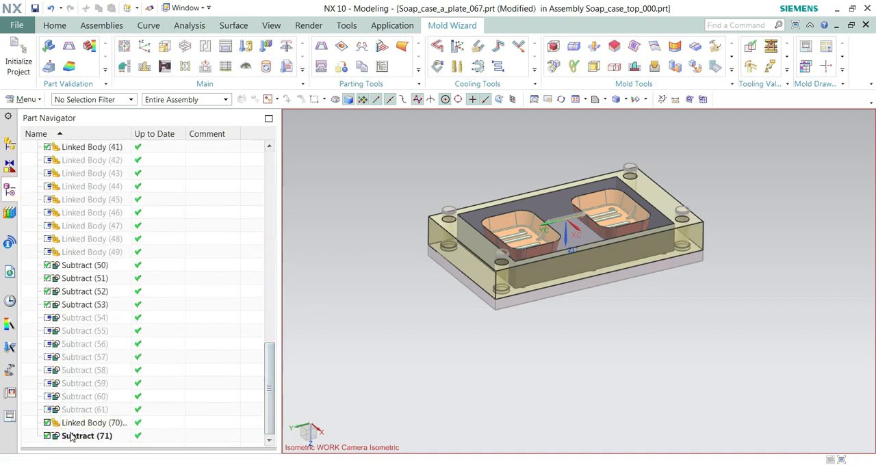
{"action": "left_click", "coordinate": [71, 436]}
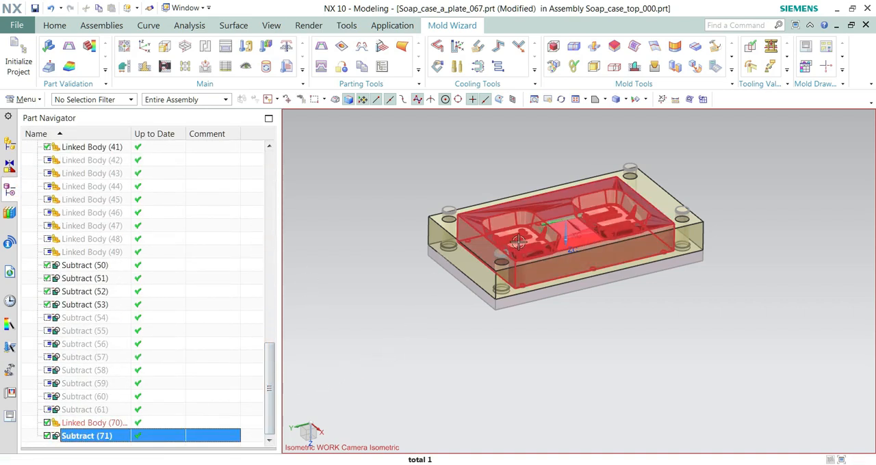
{"action": "key", "text": "Escape"}
{"action": "scroll", "coordinate": [518, 243], "scroll_direction": "up", "scroll_amount": 5}
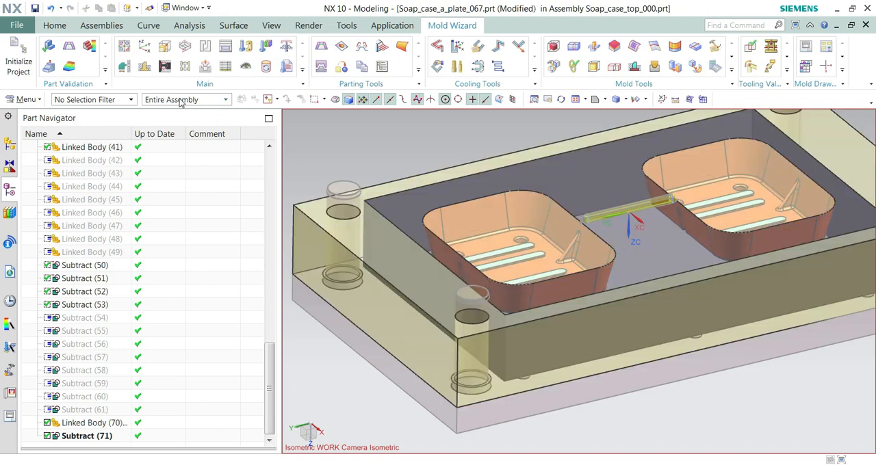
Step: Restrict selection to Solid Body and remove the two leftover soap-case-shaped solids inside the A plate pocket with Delete Body
{"action": "left_click", "coordinate": [108, 101]}
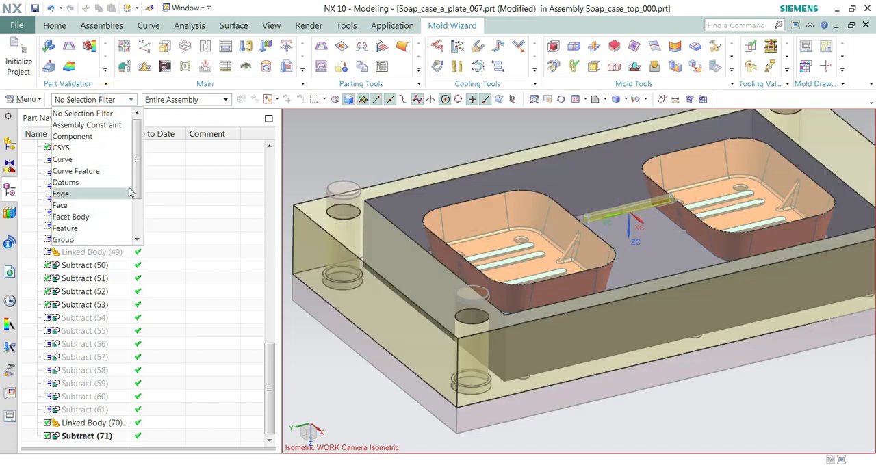
{"action": "left_click_drag", "start_coordinate": [137, 178], "coordinate": [137, 226]}
{"action": "left_click", "coordinate": [71, 216]}
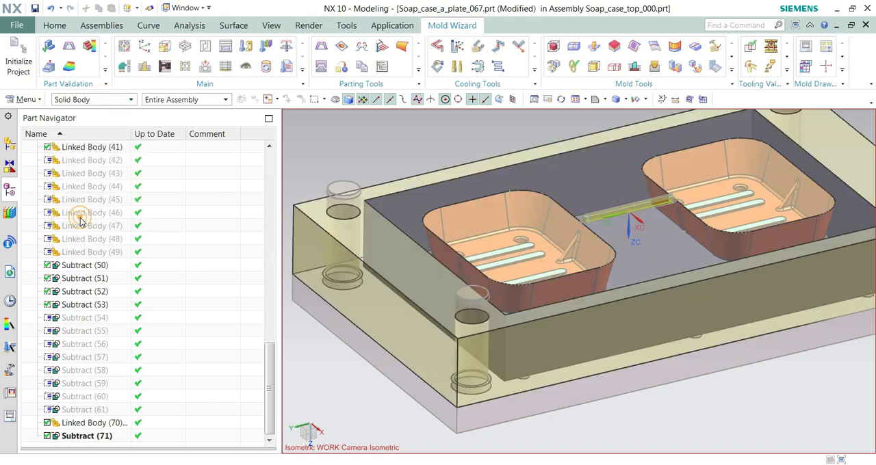
{"action": "left_click", "coordinate": [513, 246]}
{"action": "left_click", "coordinate": [721, 196]}
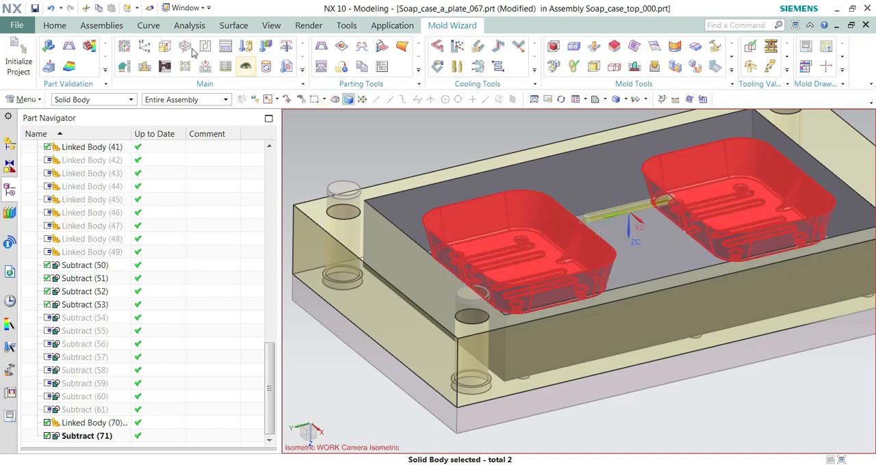
{"action": "left_click", "coordinate": [54, 26]}
{"action": "left_click", "coordinate": [335, 63]}
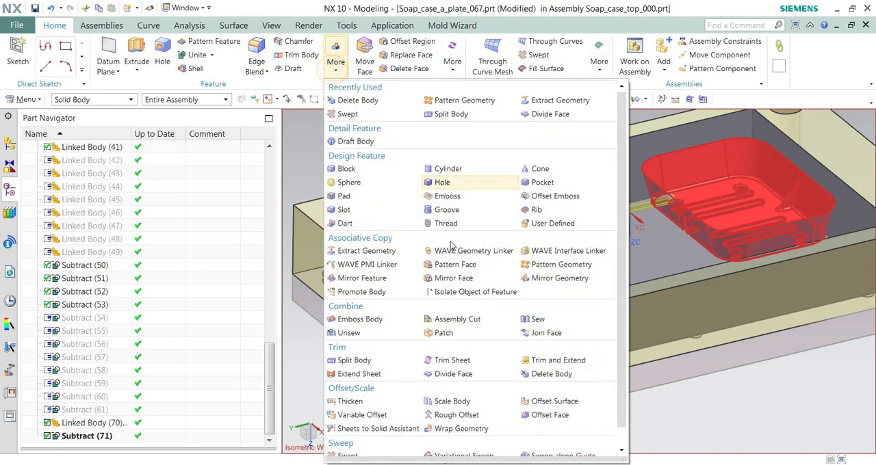
{"action": "left_click", "coordinate": [554, 373]}
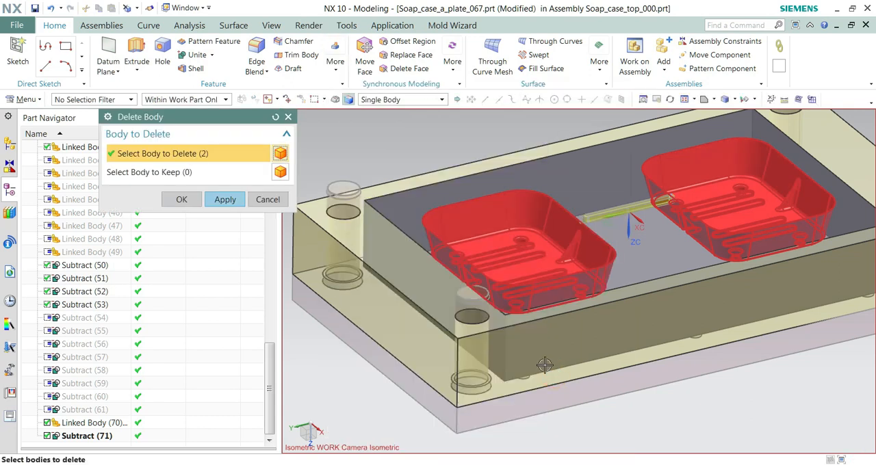
{"action": "left_click", "coordinate": [234, 206]}
{"action": "left_click", "coordinate": [267, 199]}
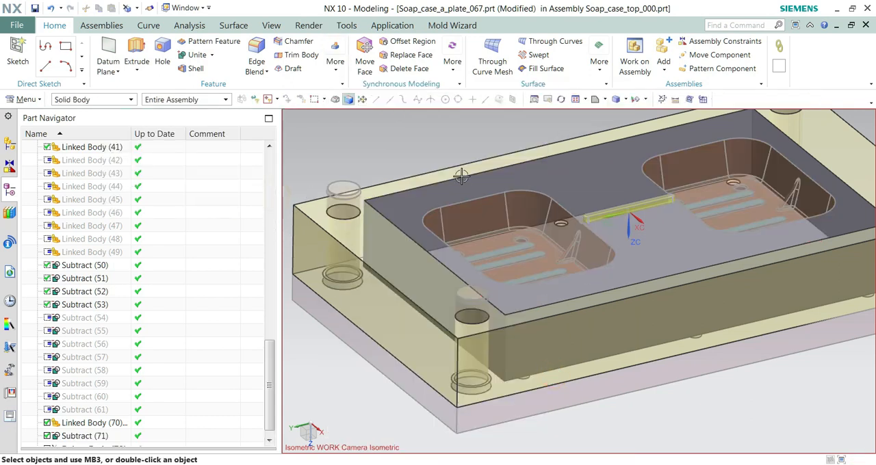
Step: Show every component of the Soap_case_top_000 assembly, including the hidden moving half
{"action": "key", "text": "ctrl+f"}
{"action": "mouse_move", "coordinate": [269, 369]}
{"action": "left_mouse_down"}
{"action": "mouse_move", "coordinate": [269, 398]}
{"action": "mouse_move", "coordinate": [269, 228]}
{"action": "left_mouse_up"}
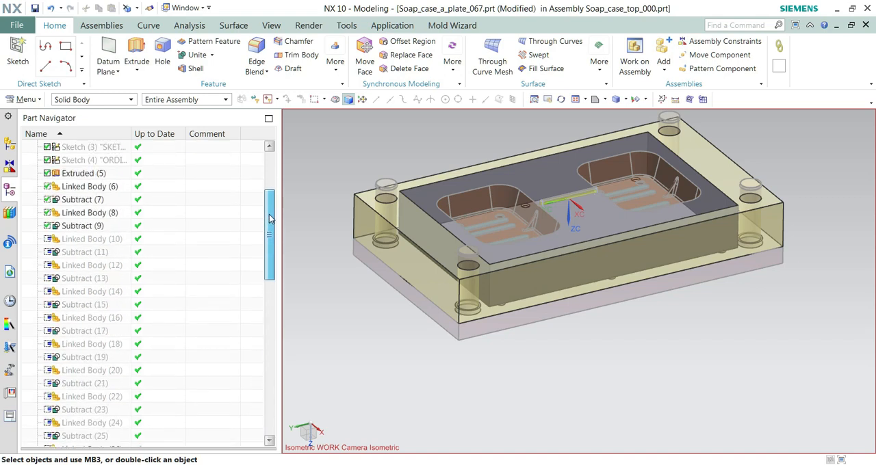
{"action": "left_click", "coordinate": [10, 144]}
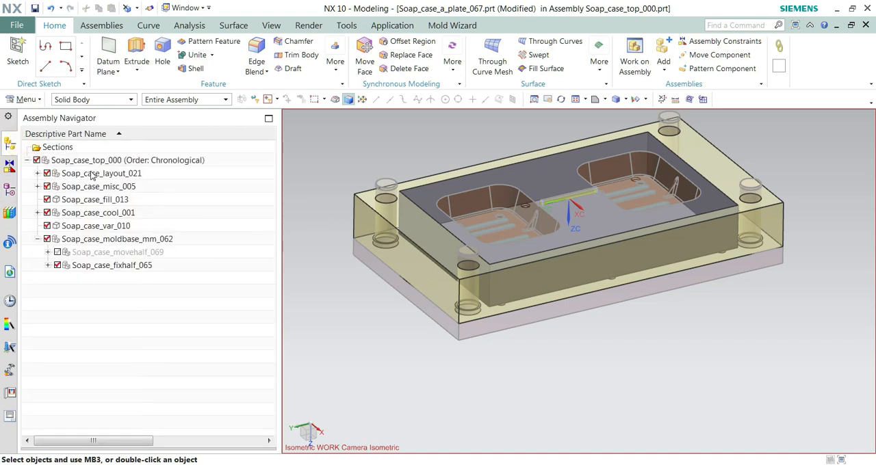
{"action": "left_click", "coordinate": [91, 161]}
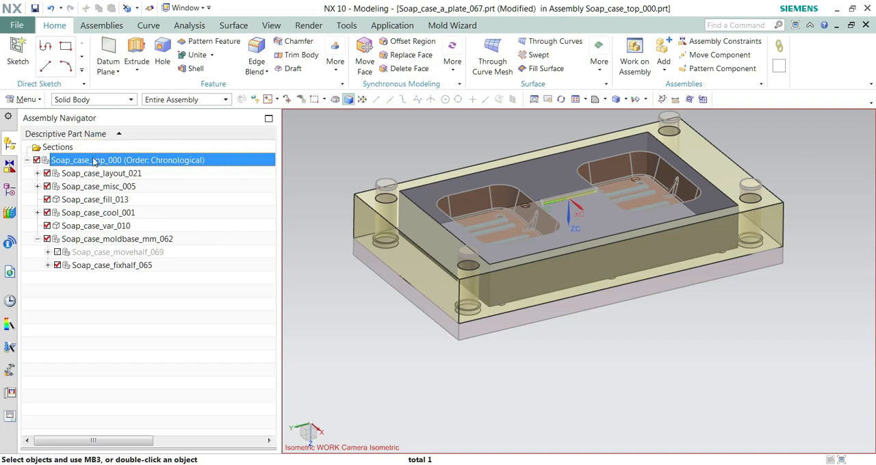
{"action": "right_click", "coordinate": [94, 162]}
{"action": "left_click", "coordinate": [143, 253]}
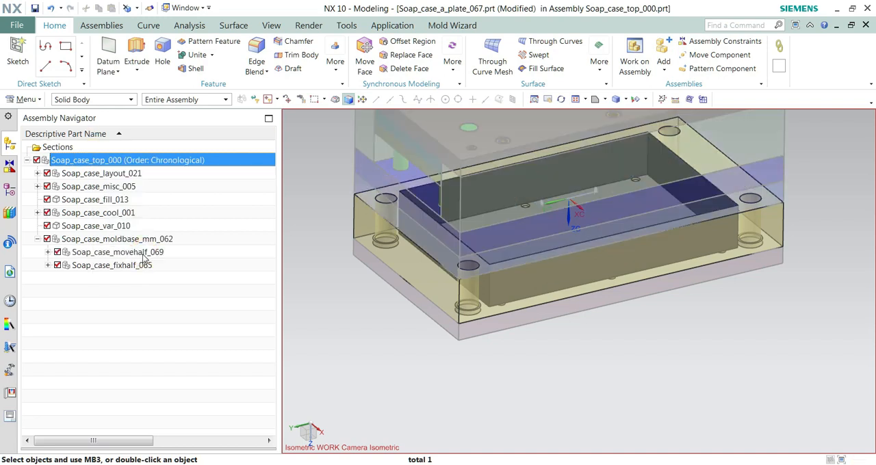
Step: Make the top assembly Soap_case_top_000 the work part
{"action": "right_click", "coordinate": [73, 161]}
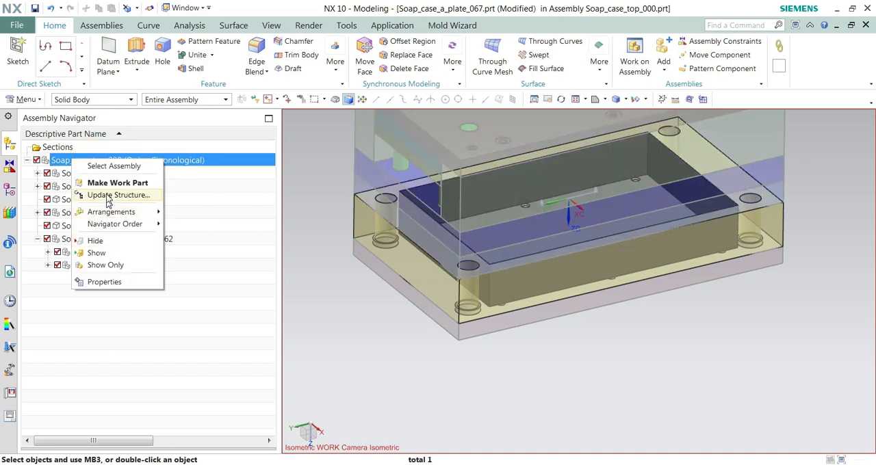
{"action": "left_click", "coordinate": [108, 184]}
{"action": "middle_click_drag", "start_coordinate": [413, 301], "coordinate": [408, 281]}
{"action": "scroll", "coordinate": [408, 281], "scroll_direction": "down", "scroll_amount": 3}
{"action": "middle_click_drag", "start_coordinate": [521, 210], "coordinate": [524, 219]}
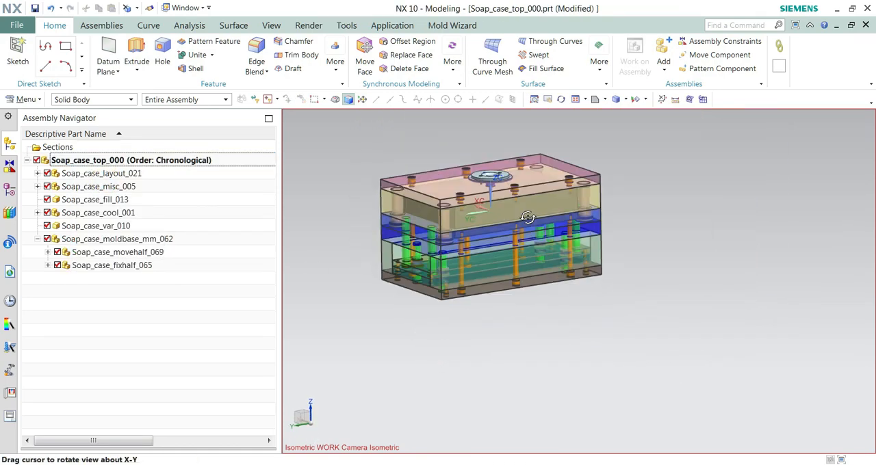
Step: Add material to the A plate with the Pocket tool, using the combined cavity insert's solid as the tool body
{"action": "left_click", "coordinate": [441, 25]}
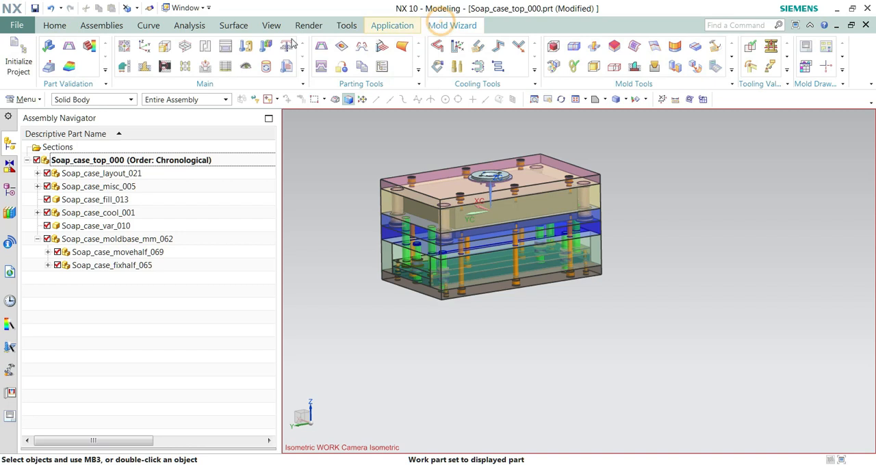
{"action": "left_click", "coordinate": [203, 66]}
{"action": "left_click", "coordinate": [150, 157]}
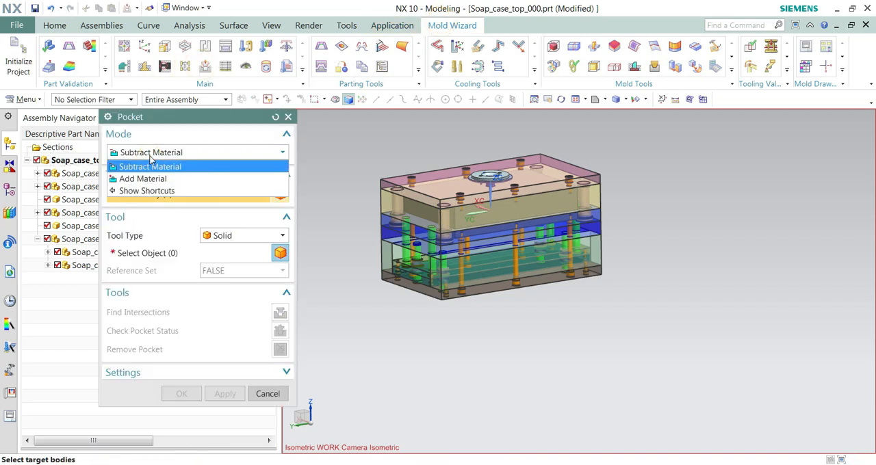
{"action": "left_click", "coordinate": [150, 154]}
{"action": "left_click", "coordinate": [154, 156]}
{"action": "left_click", "coordinate": [152, 178]}
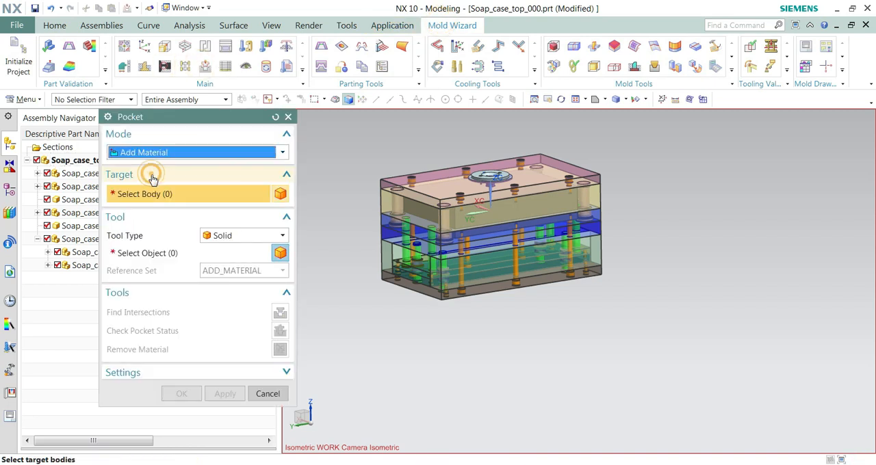
{"action": "left_click", "coordinate": [383, 203]}
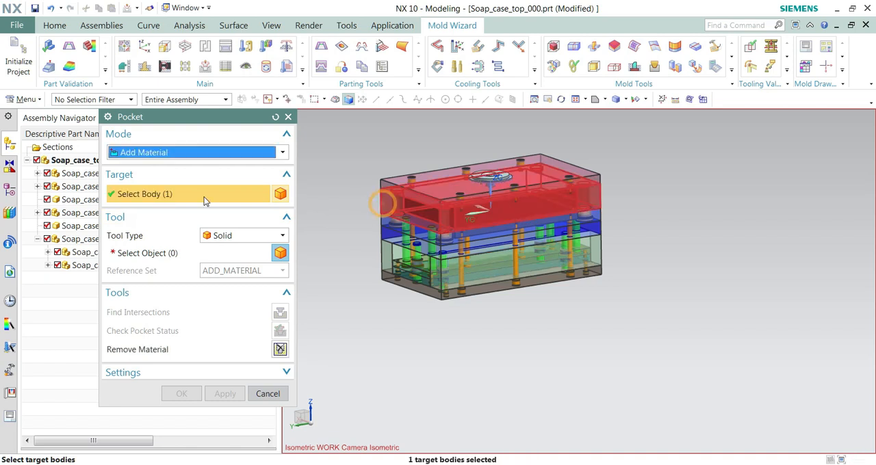
{"action": "left_click", "coordinate": [155, 252]}
{"action": "scroll", "coordinate": [523, 233], "scroll_direction": "up", "scroll_amount": 1}
{"action": "left_click", "coordinate": [458, 218]}
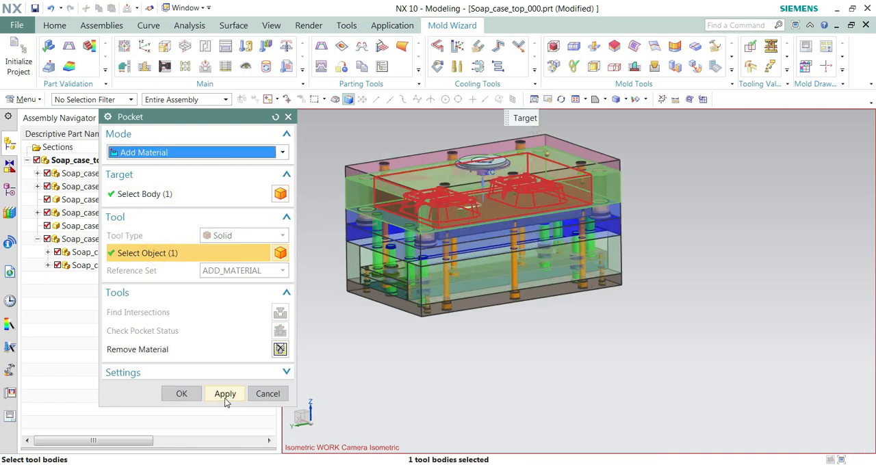
{"action": "left_click", "coordinate": [224, 396]}
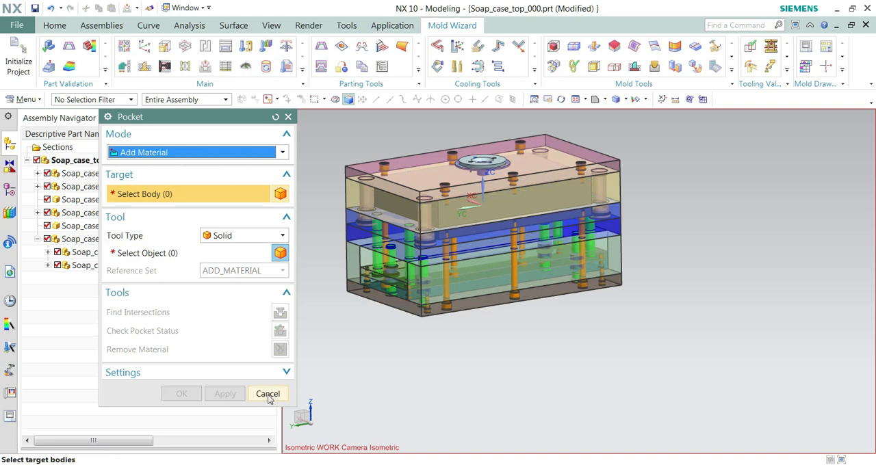
{"action": "left_click", "coordinate": [267, 394]}
Step: Make the A plate the work part and view its parting face with the two soap case impressions
{"action": "left_click", "coordinate": [355, 191]}
{"action": "right_click", "coordinate": [354, 192]}
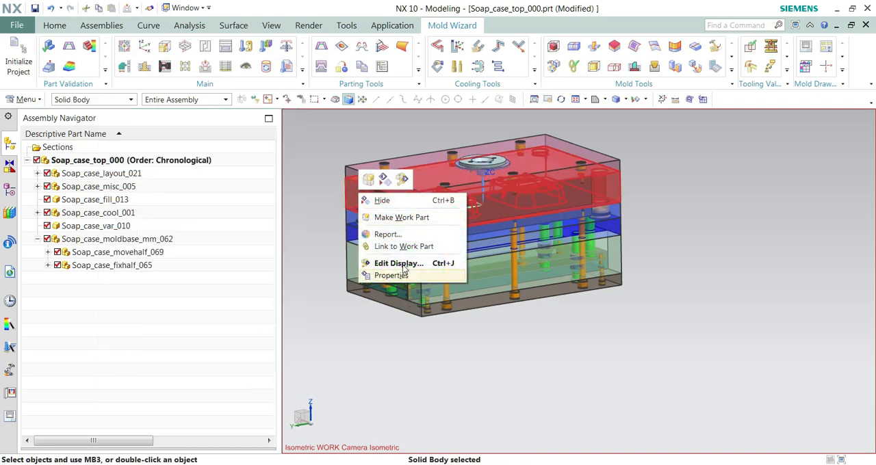
{"action": "left_click", "coordinate": [404, 216]}
{"action": "middle_click_drag", "start_coordinate": [369, 221], "coordinate": [378, 150]}
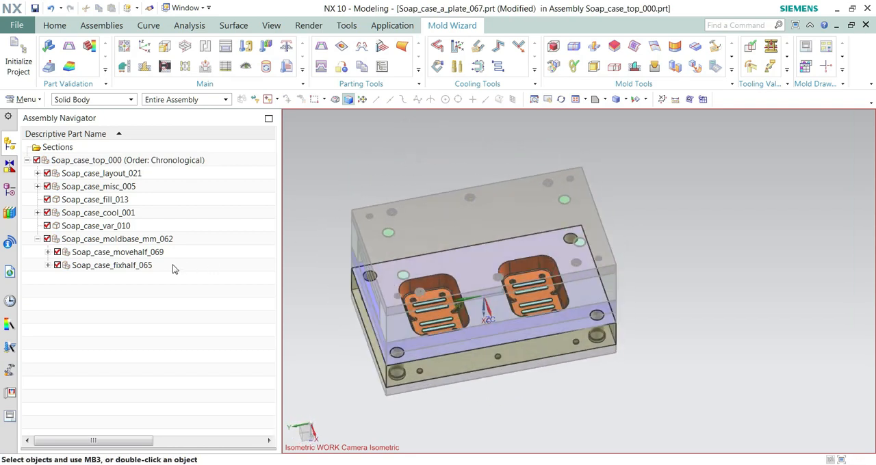
Step: Examine the A plate and its model history, toggling the visibility of Soap_case_moldbase_mm_062 off and back on
{"action": "left_click", "coordinate": [47, 238]}
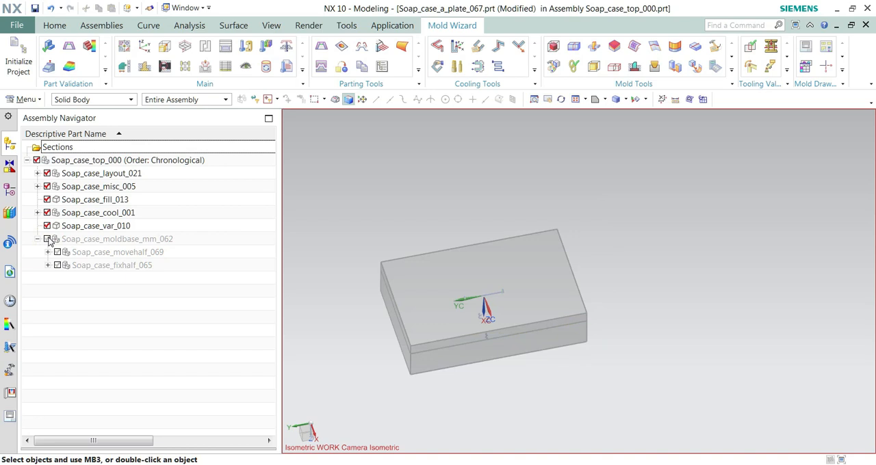
{"action": "left_click", "coordinate": [48, 239]}
{"action": "middle_click_drag", "start_coordinate": [400, 318], "coordinate": [424, 319]}
{"action": "scroll", "coordinate": [431, 260], "scroll_direction": "up", "scroll_amount": 5}
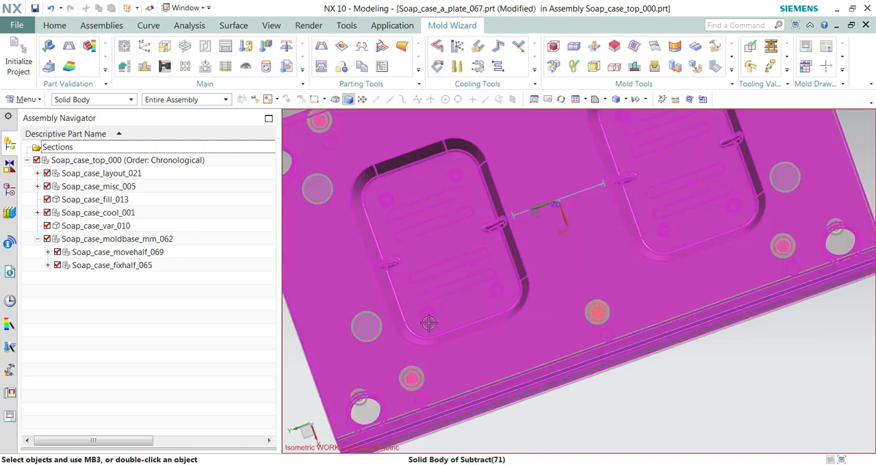
{"action": "scroll", "coordinate": [428, 323], "scroll_direction": "down", "scroll_amount": 4}
{"action": "left_click", "coordinate": [9, 192]}
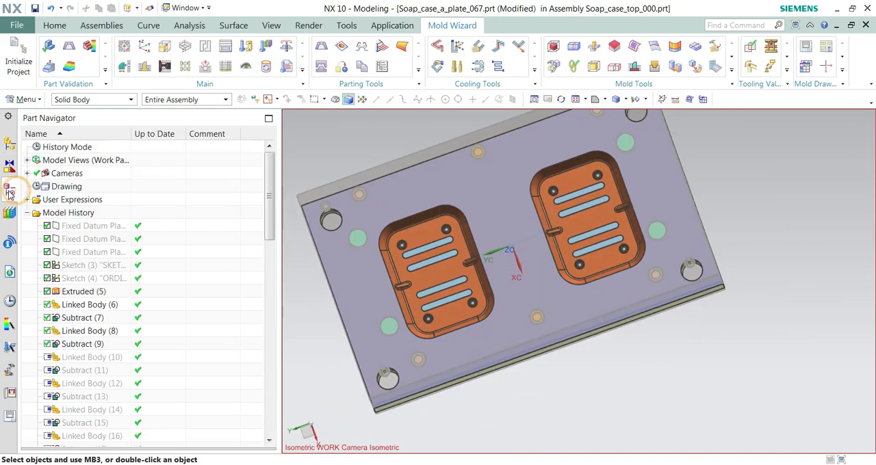
{"action": "middle_click_drag", "start_coordinate": [483, 327], "coordinate": [527, 293]}
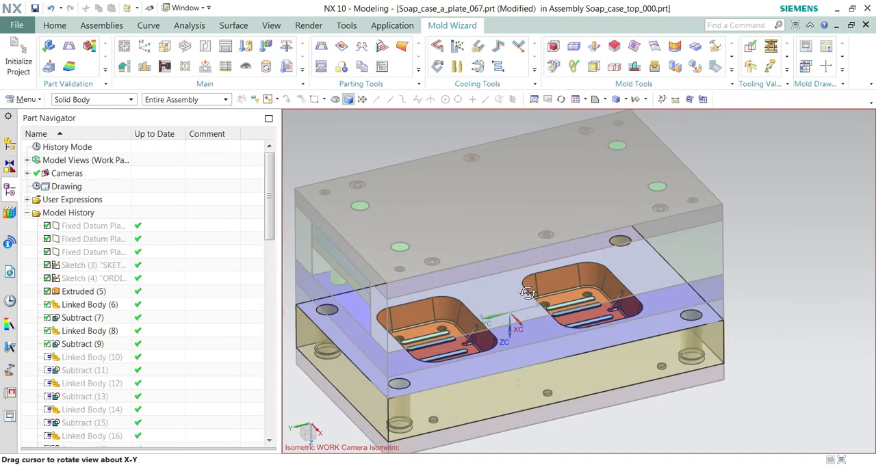
{"action": "left_click", "coordinate": [14, 147]}
{"action": "scroll", "coordinate": [619, 245], "scroll_direction": "down", "scroll_amount": 3}
{"action": "middle_click_drag", "start_coordinate": [545, 221], "coordinate": [521, 305]}
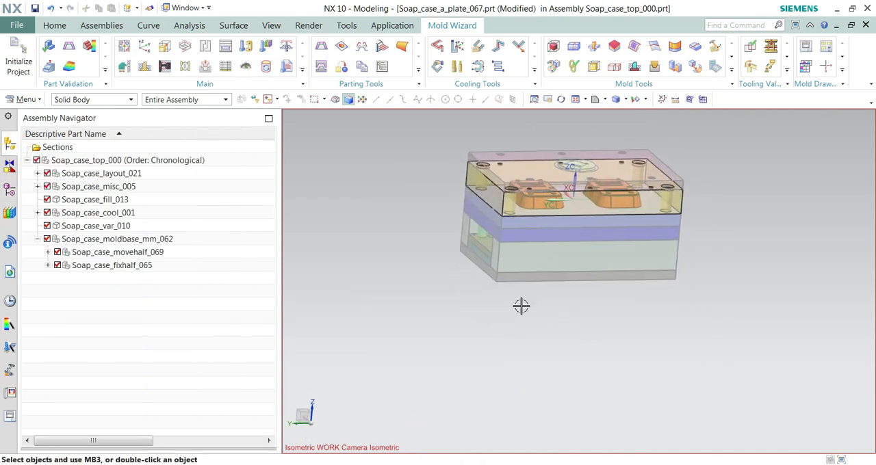
Step: With Soap_case_top_000 as work part, add material to the plate directly below the A plate, using the combined core insert as the Pocket tool body
{"action": "right_click", "coordinate": [103, 162]}
{"action": "left_click", "coordinate": [140, 182]}
{"action": "mouse_move", "coordinate": [554, 196]}
{"action": "middle_mouse_down"}
{"action": "mouse_move", "coordinate": [580, 197]}
{"action": "mouse_move", "coordinate": [568, 202]}
{"action": "middle_mouse_up"}
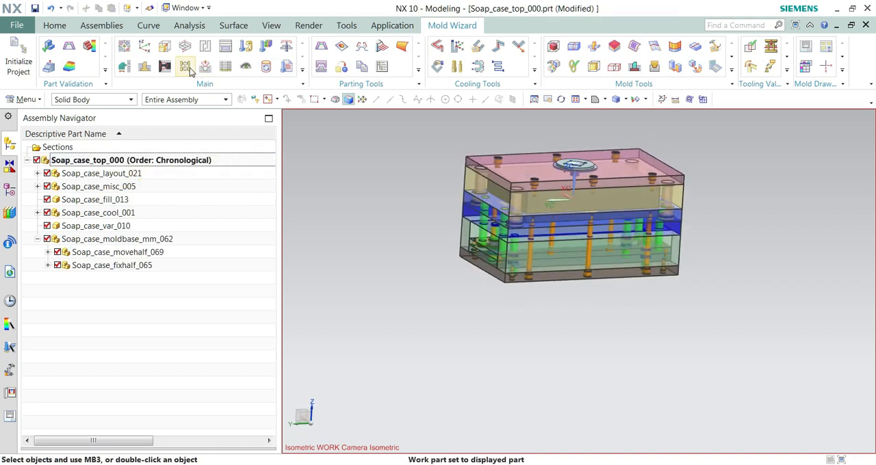
{"action": "left_click", "coordinate": [206, 69]}
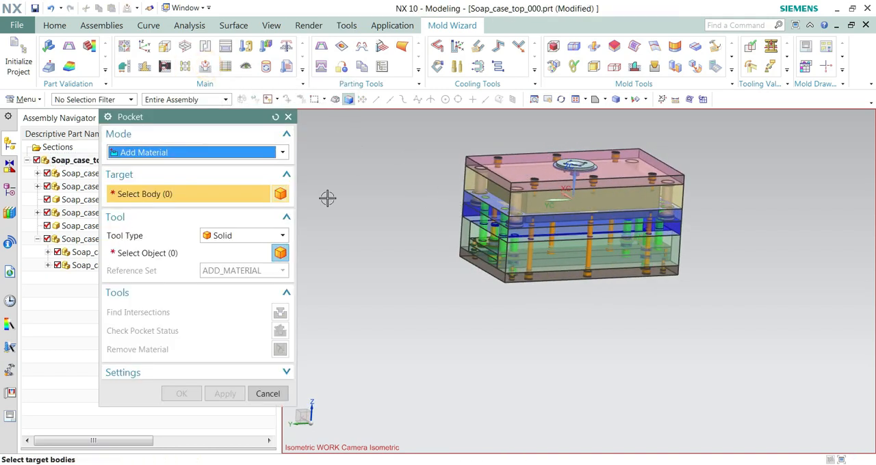
{"action": "left_click", "coordinate": [156, 193]}
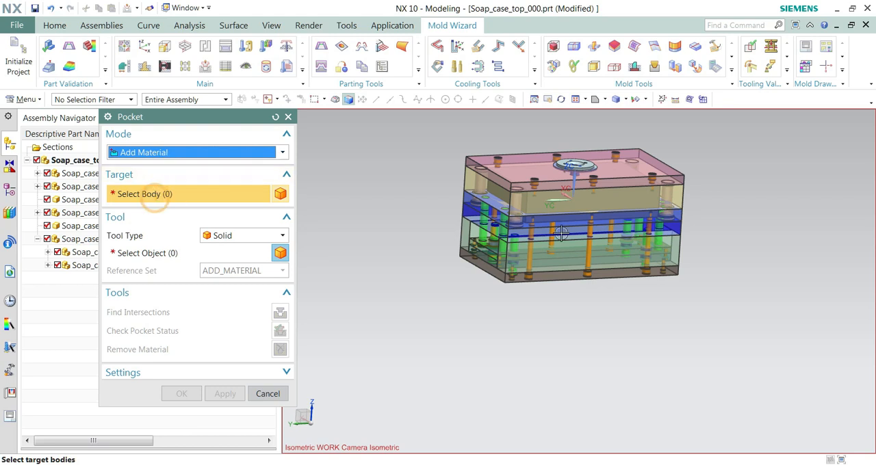
{"action": "scroll", "coordinate": [561, 233], "scroll_direction": "up", "scroll_amount": 3}
{"action": "left_click", "coordinate": [373, 179]}
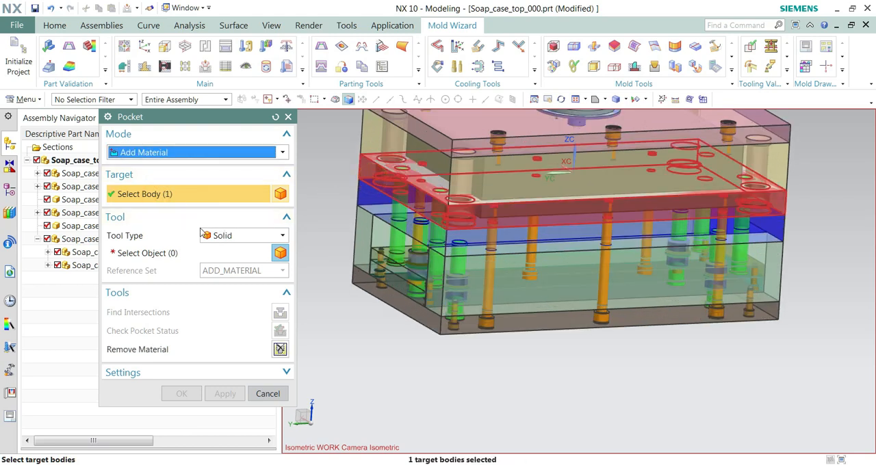
{"action": "left_click", "coordinate": [173, 260]}
{"action": "left_click", "coordinate": [637, 203]}
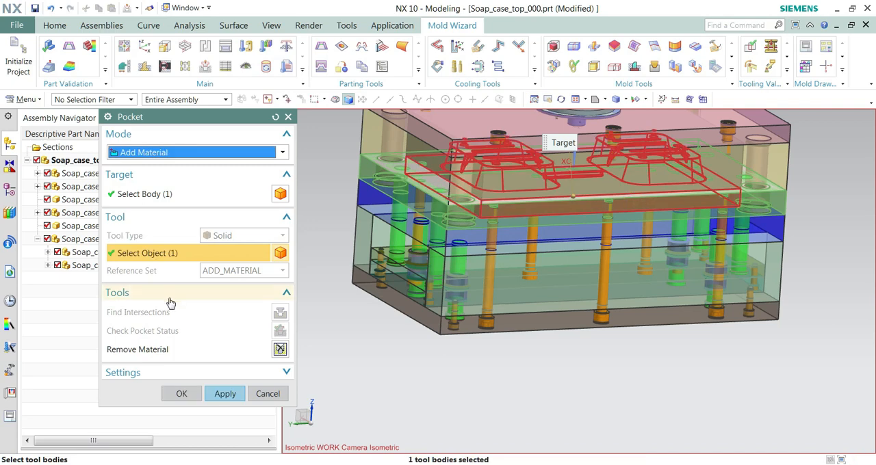
{"action": "left_click", "coordinate": [224, 393]}
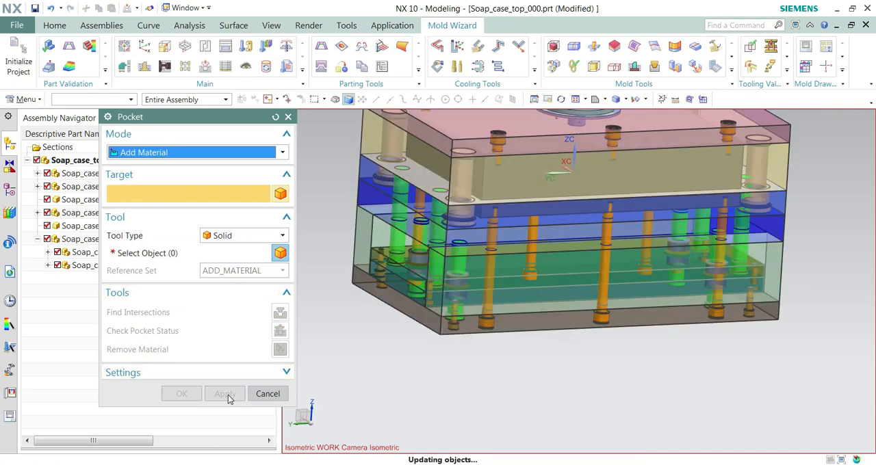
{"action": "left_click", "coordinate": [266, 394]}
Step: Make the A plate the work part and try adjusting its shaded translucency with Edit Object Display
{"action": "middle_click_drag", "start_coordinate": [393, 334], "coordinate": [359, 207]}
{"action": "right_click", "coordinate": [378, 138]}
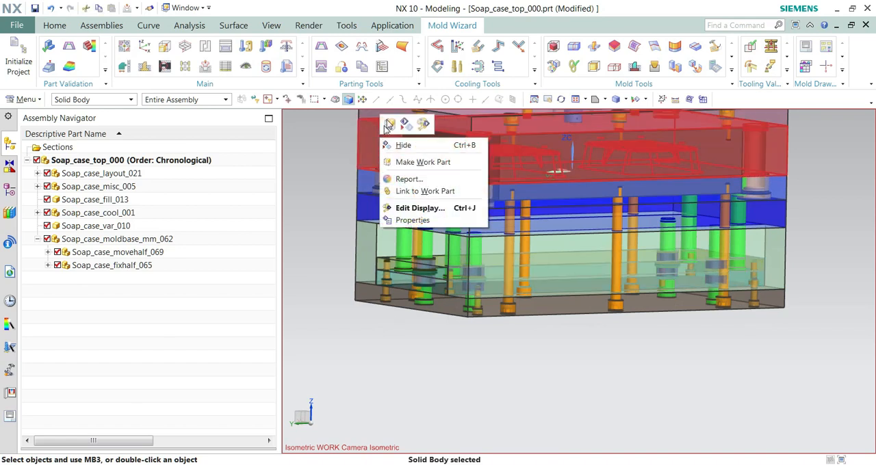
{"action": "left_click", "coordinate": [387, 124]}
{"action": "middle_click_drag", "start_coordinate": [331, 251], "coordinate": [318, 205]}
{"action": "left_click", "coordinate": [379, 191]}
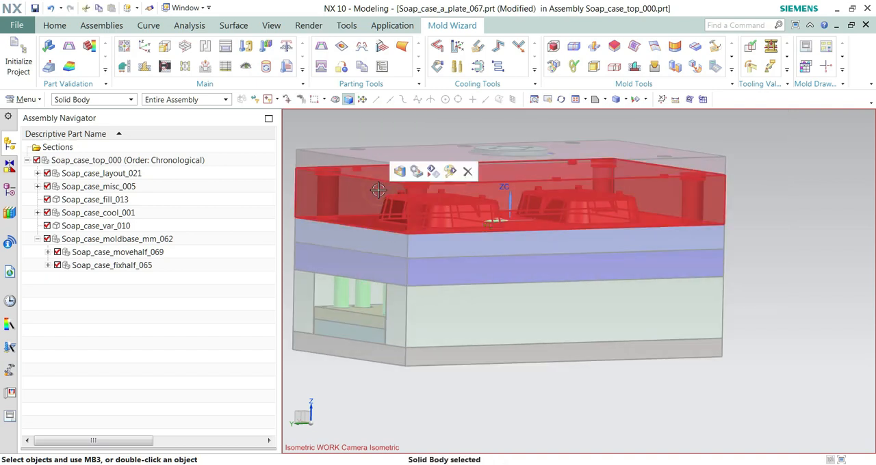
{"action": "double_click", "coordinate": [379, 191]}
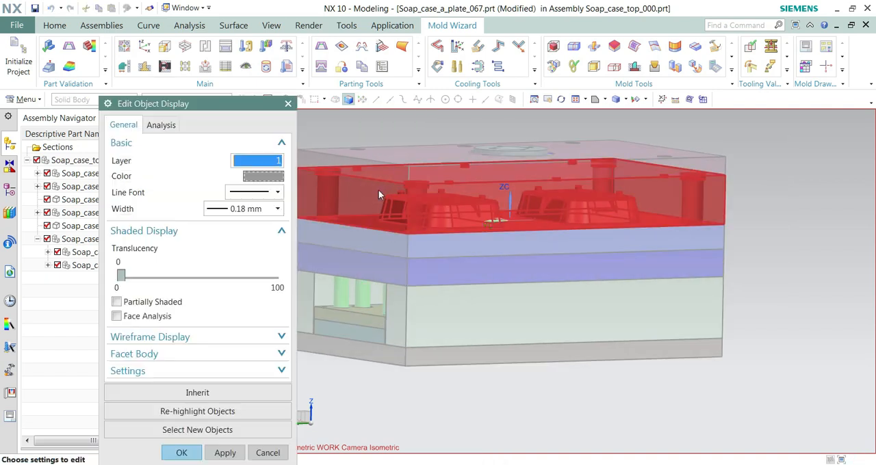
{"action": "mouse_move", "coordinate": [122, 275]}
{"action": "left_mouse_down"}
{"action": "mouse_move", "coordinate": [275, 280]}
{"action": "mouse_move", "coordinate": [122, 276]}
{"action": "left_mouse_up"}
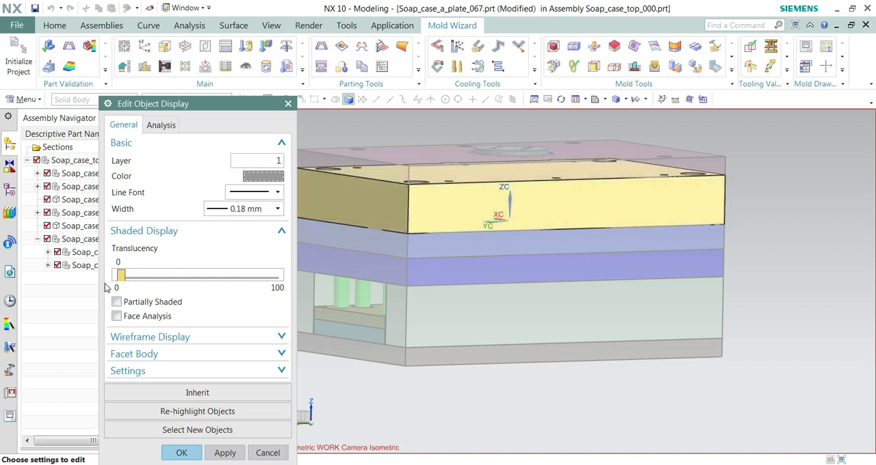
{"action": "middle_click", "coordinate": [171, 366]}
Step: Return the work part from the A plate to the Soap_case_top_000 assembly
{"action": "scroll", "coordinate": [483, 274], "scroll_direction": "down", "scroll_amount": 1}
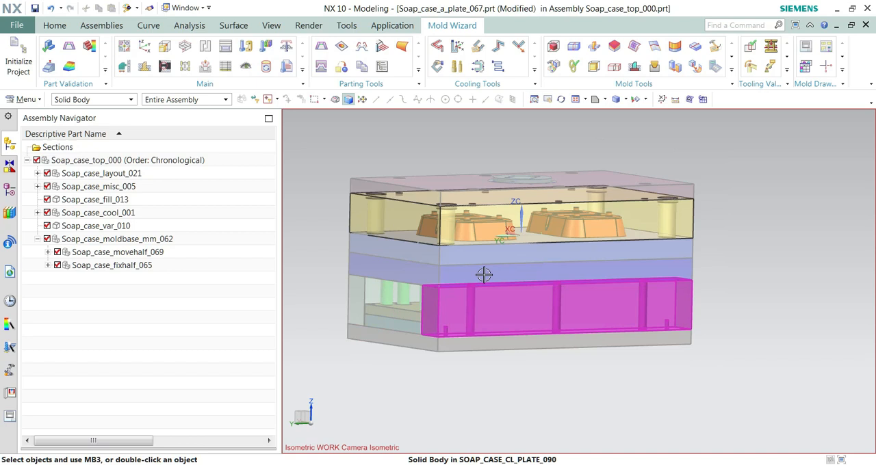
{"action": "left_click", "coordinate": [63, 161]}
{"action": "right_click", "coordinate": [65, 164]}
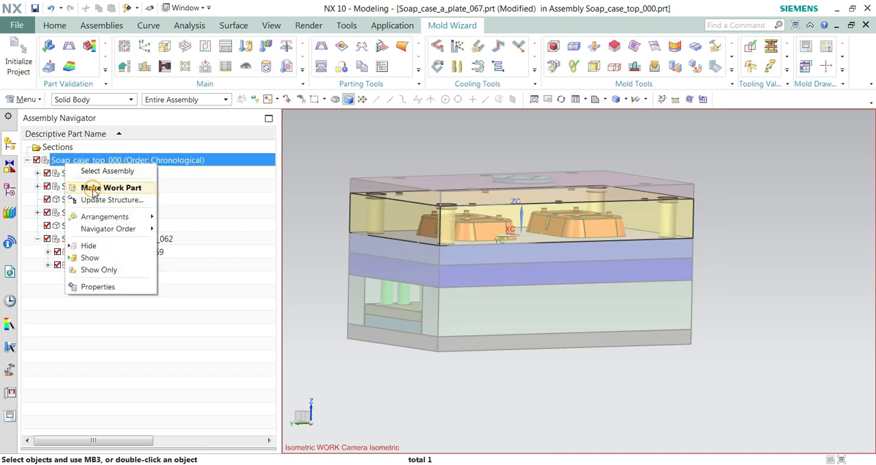
{"action": "left_click", "coordinate": [93, 186]}
{"action": "middle_click_drag", "start_coordinate": [439, 210], "coordinate": [439, 212]}
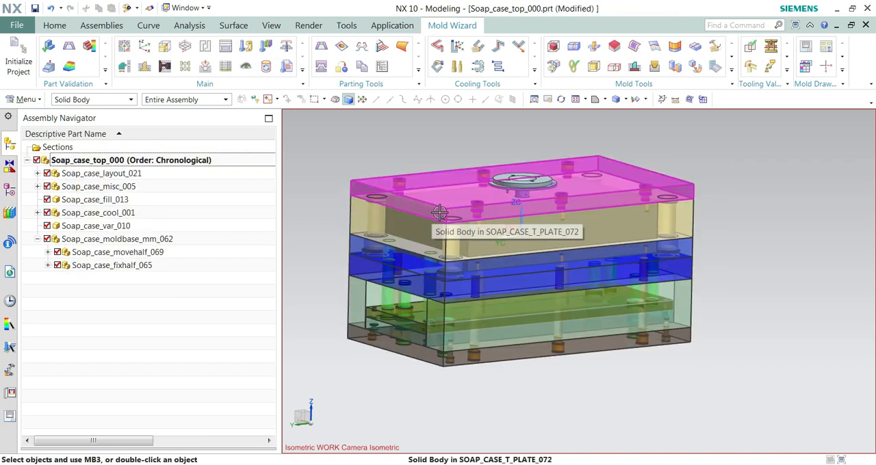
Step: Save the modified parts of the soap case mold assembly
{"action": "left_click", "coordinate": [16, 25]}
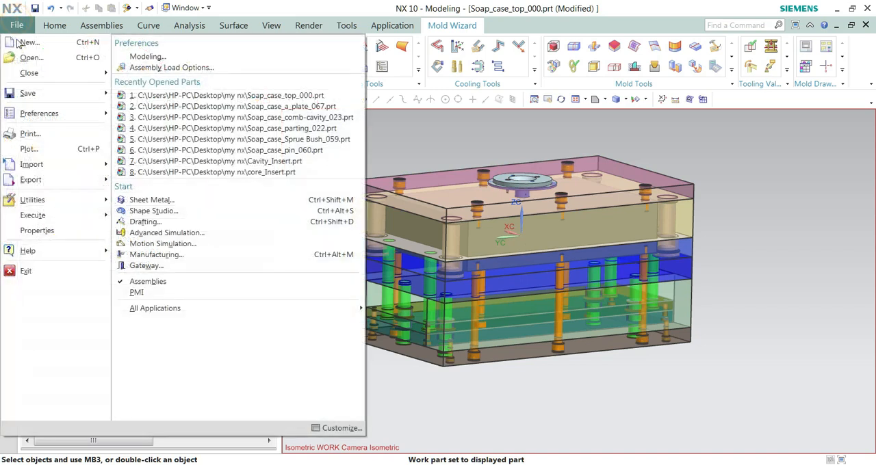
{"action": "left_click", "coordinate": [33, 93]}
{"action": "left_click", "coordinate": [163, 151]}
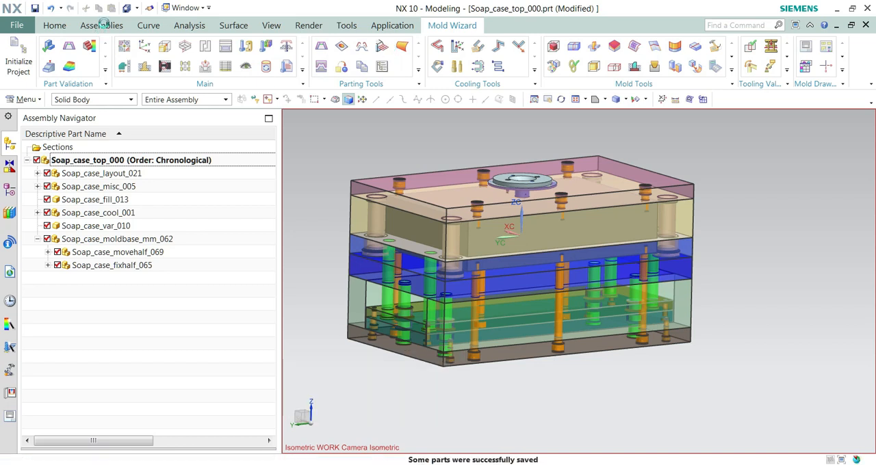
{"action": "left_click", "coordinate": [55, 26]}
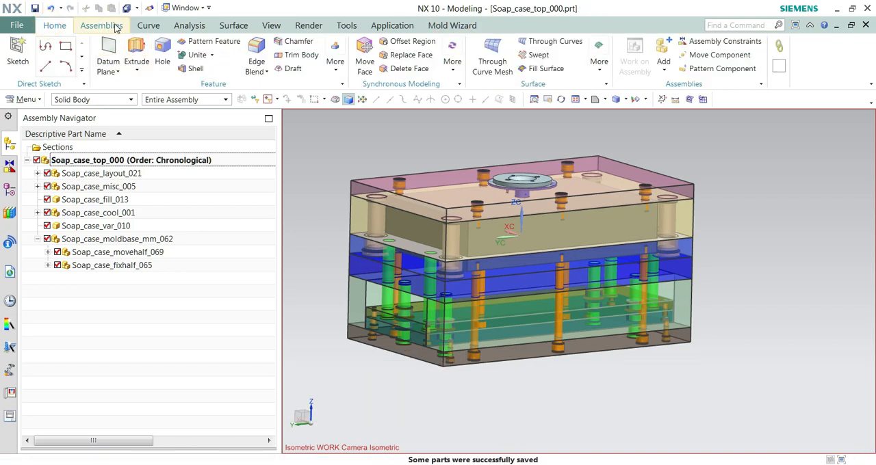
{"action": "left_click", "coordinate": [112, 27]}
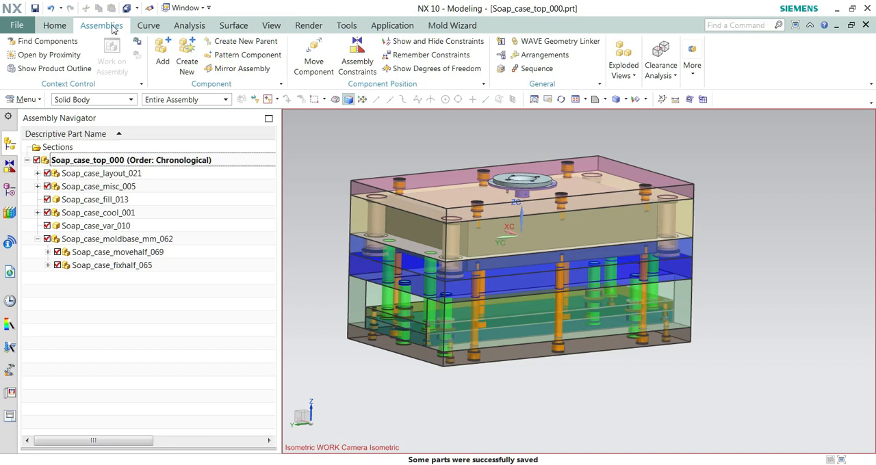
{"action": "left_click", "coordinate": [53, 27]}
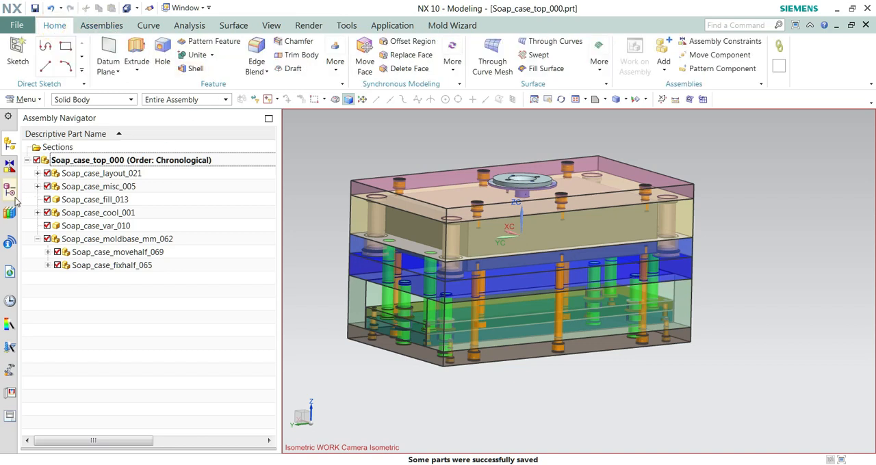
Step: Examine what the layout, combined, prod and misc components and the mold base's moving and fixed halves contain by highlighting each one
{"action": "left_click", "coordinate": [47, 253]}
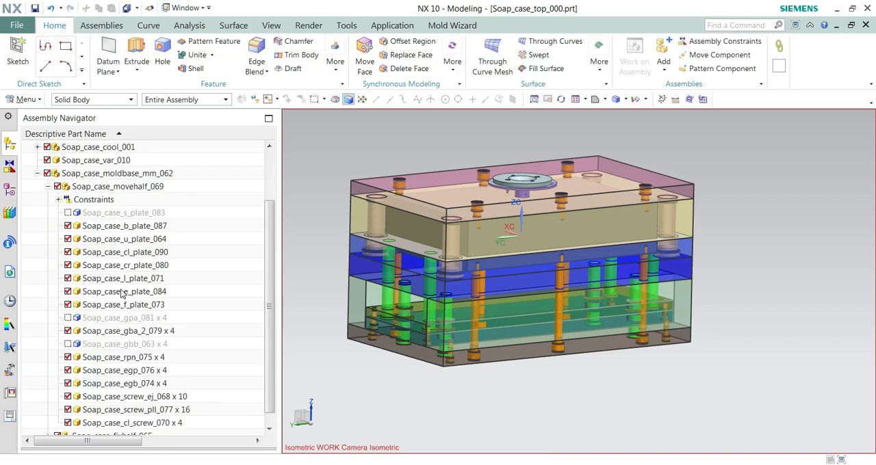
{"action": "left_click", "coordinate": [126, 251]}
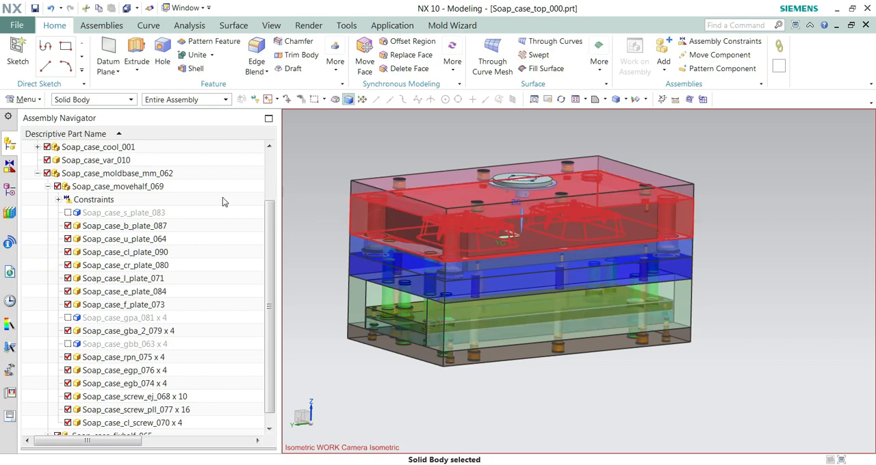
{"action": "left_click_drag", "start_coordinate": [268, 236], "coordinate": [277, 164]}
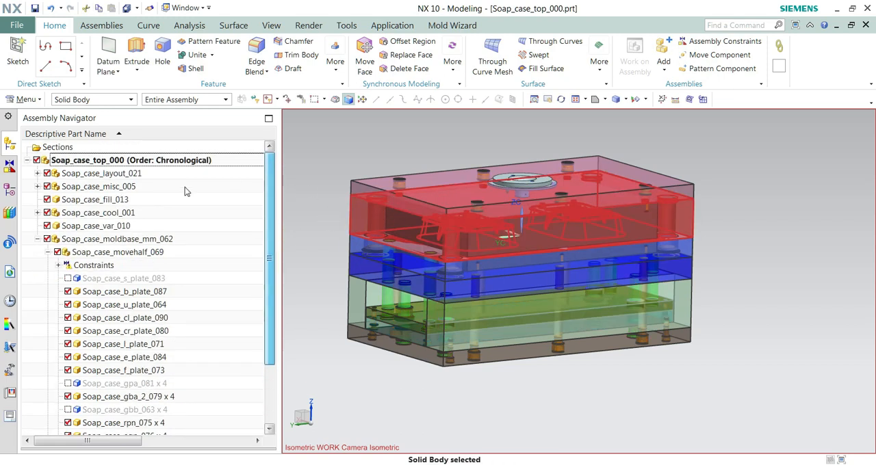
{"action": "left_click", "coordinate": [114, 175]}
{"action": "left_click", "coordinate": [115, 188]}
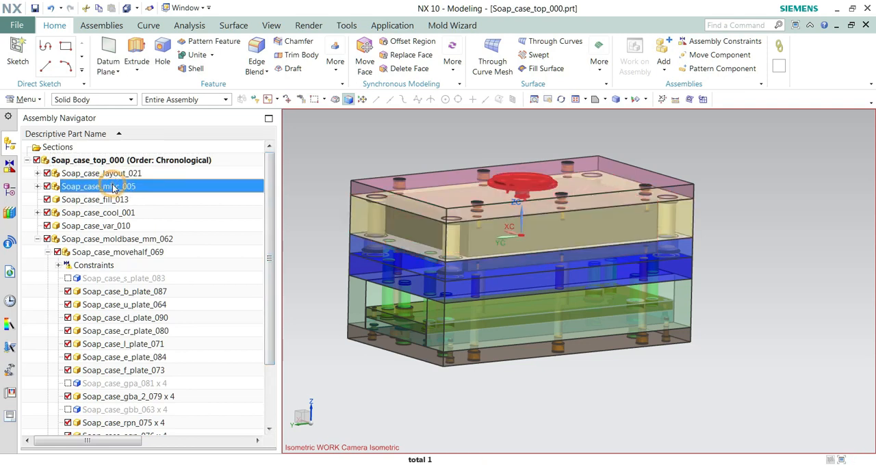
{"action": "left_click", "coordinate": [74, 175]}
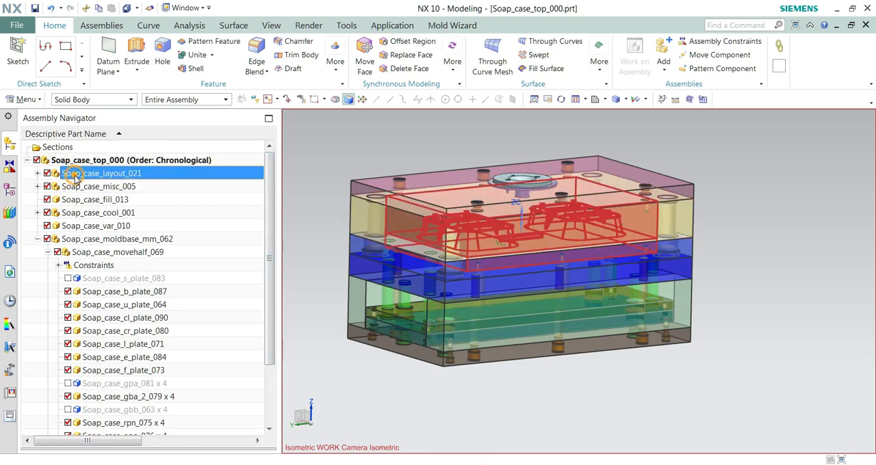
{"action": "left_click", "coordinate": [38, 175]}
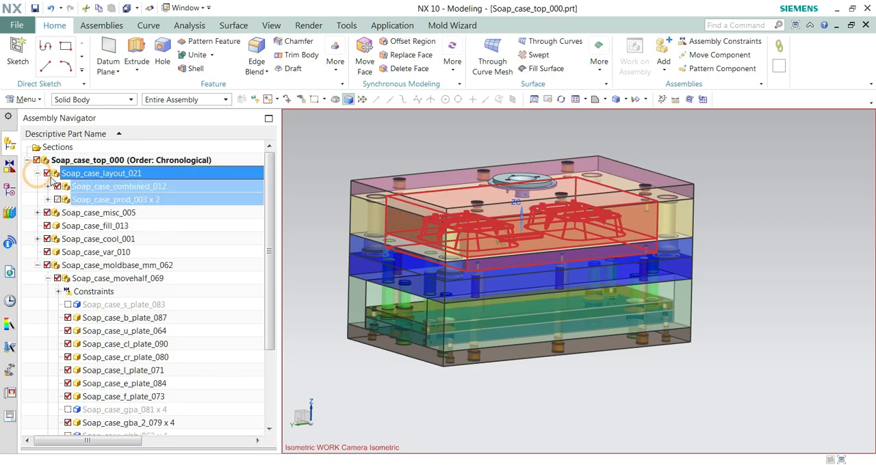
{"action": "left_click", "coordinate": [102, 189]}
{"action": "left_click", "coordinate": [104, 199]}
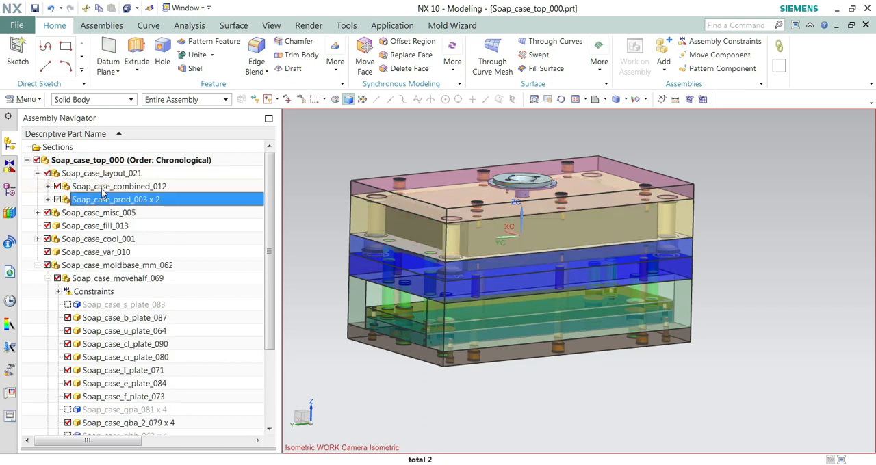
{"action": "left_click", "coordinate": [103, 175]}
{"action": "left_click", "coordinate": [103, 189]}
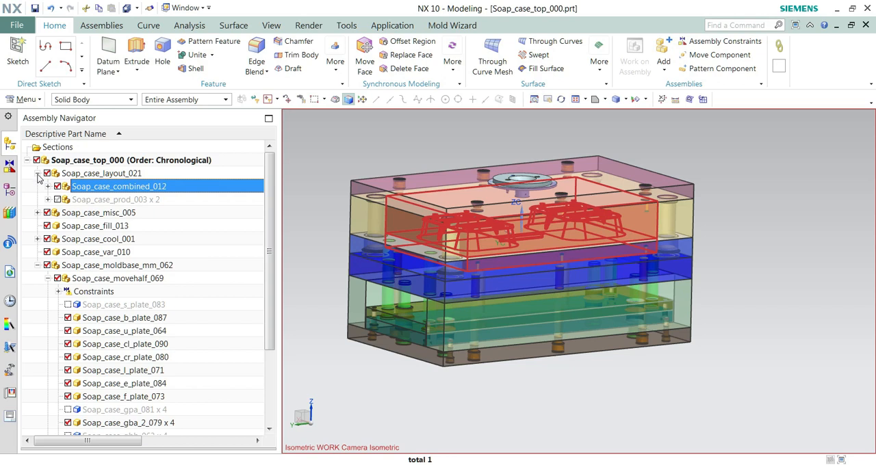
{"action": "left_click", "coordinate": [38, 174]}
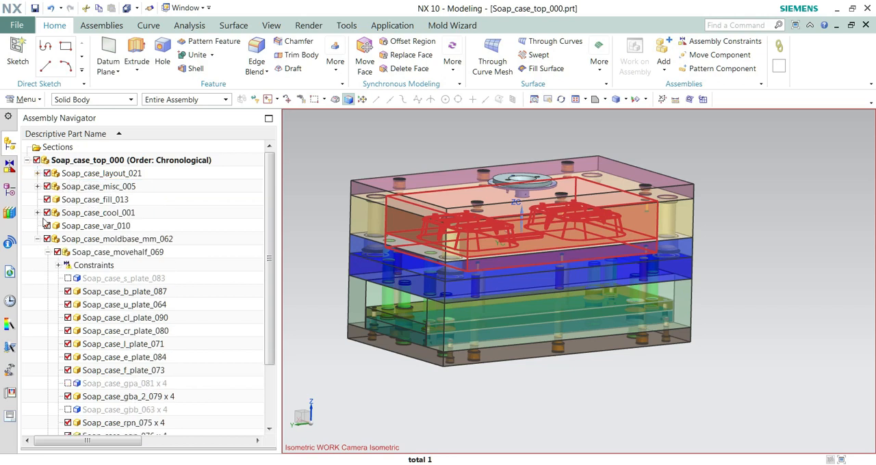
{"action": "left_click", "coordinate": [103, 252]}
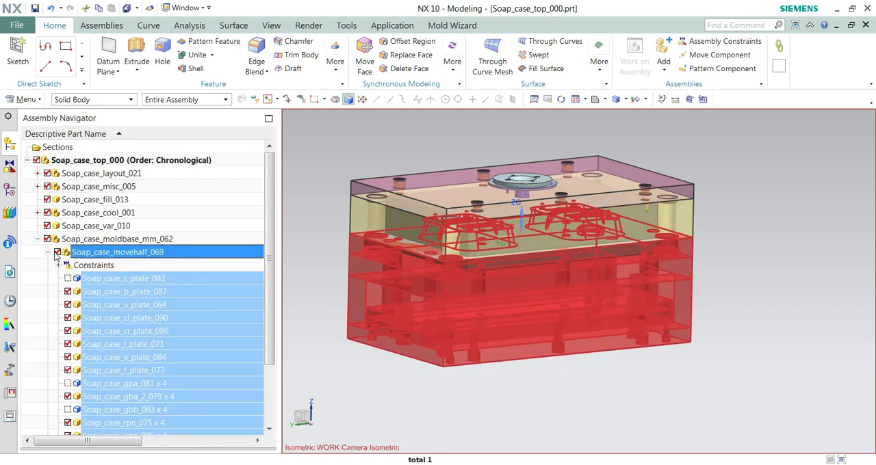
{"action": "left_click", "coordinate": [47, 254]}
{"action": "left_click", "coordinate": [100, 268]}
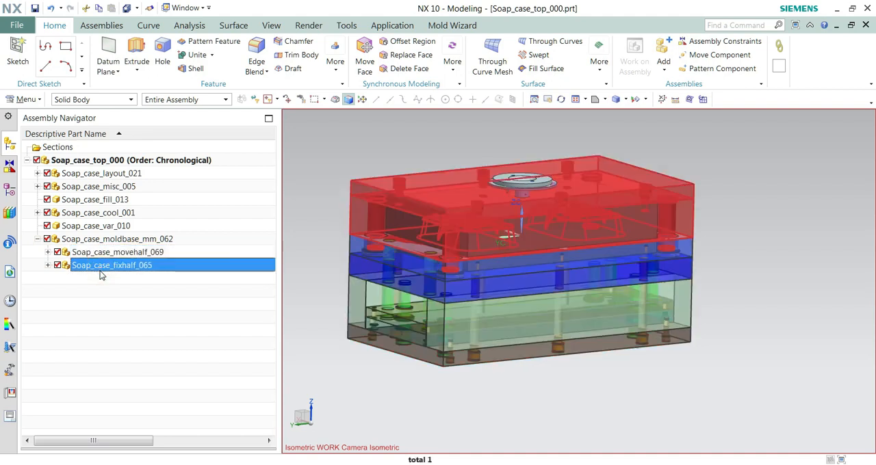
Step: Show only Soap_case_a_plate_067 from the fixed half and examine its two cavities from the parting side
{"action": "left_click", "coordinate": [48, 266]}
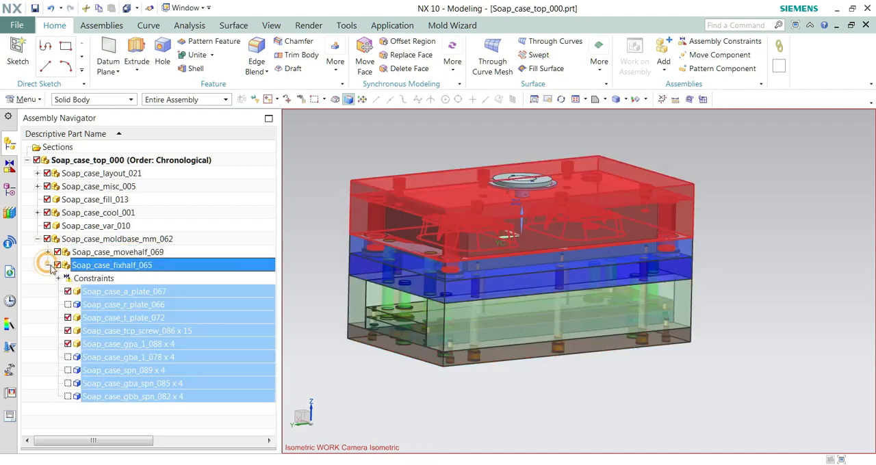
{"action": "left_click", "coordinate": [122, 293]}
{"action": "right_click", "coordinate": [122, 295]}
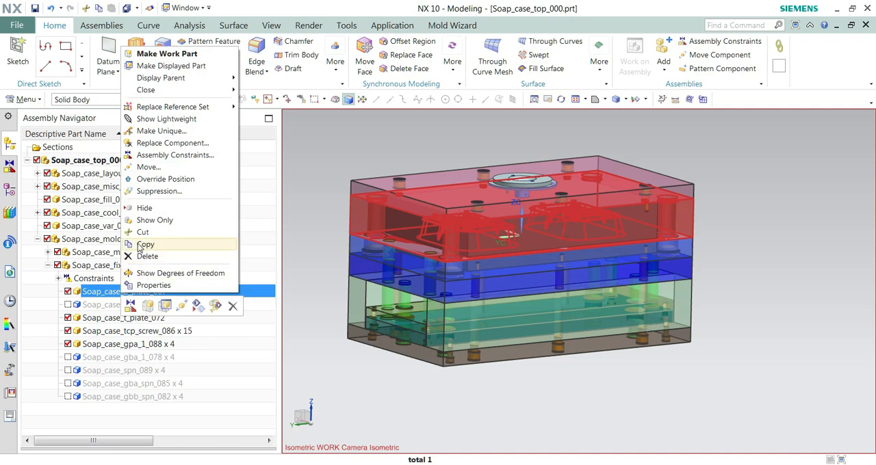
{"action": "left_click", "coordinate": [151, 219]}
{"action": "middle_click_drag", "start_coordinate": [292, 244], "coordinate": [539, 186]}
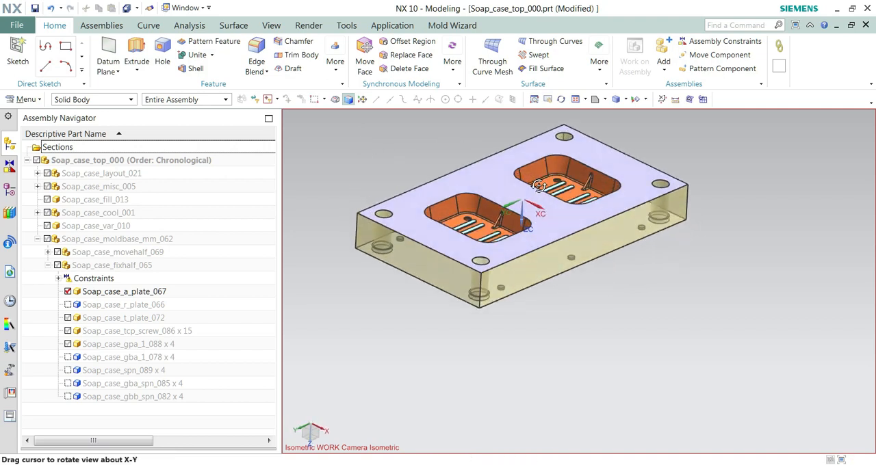
{"action": "scroll", "coordinate": [523, 177], "scroll_direction": "up", "scroll_amount": 3}
{"action": "scroll", "coordinate": [523, 177], "scroll_direction": "down", "scroll_amount": 3}
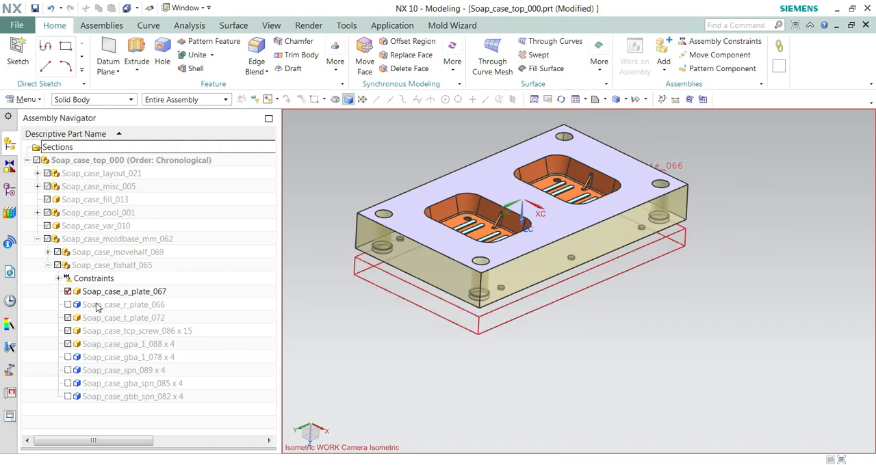
Step: Hide the A plate, display the Soap_case_movehalf_069 subassembly instead, and inspect the two cores on its B plate
{"action": "left_click", "coordinate": [68, 292]}
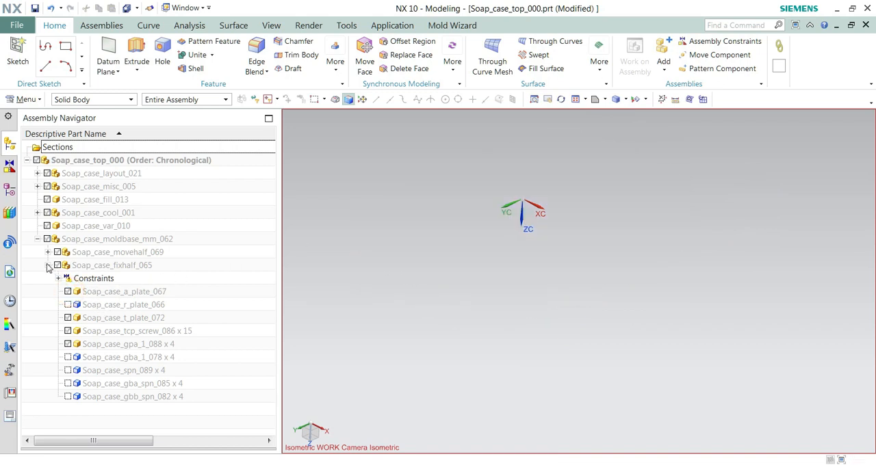
{"action": "left_click", "coordinate": [47, 266]}
{"action": "left_click", "coordinate": [48, 252]}
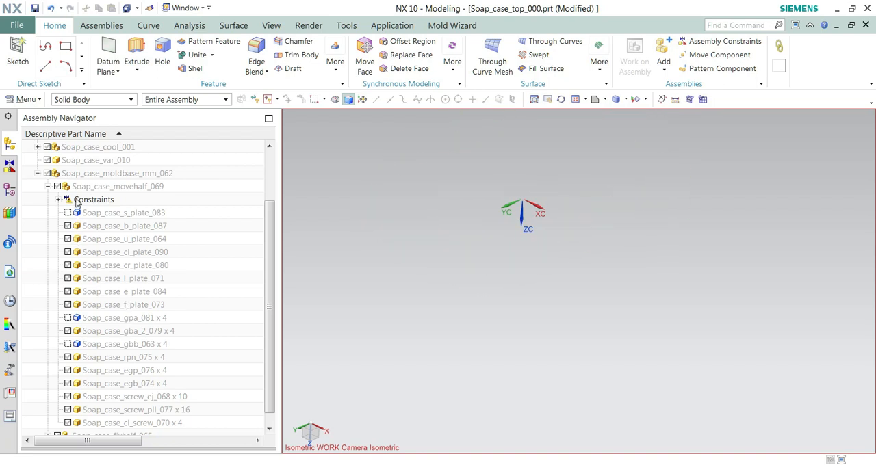
{"action": "left_click", "coordinate": [58, 186]}
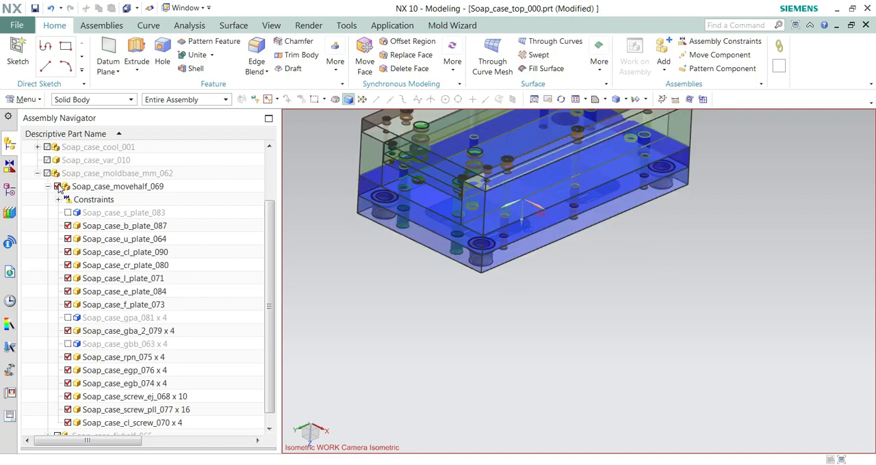
{"action": "middle_click_drag", "start_coordinate": [524, 301], "coordinate": [541, 185]}
{"action": "scroll", "coordinate": [398, 222], "scroll_direction": "up", "scroll_amount": 5}
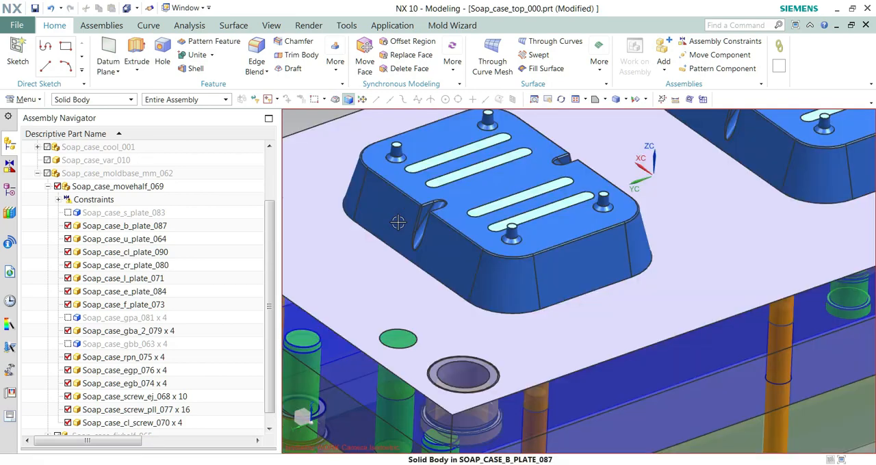
{"action": "key", "text": "End"}
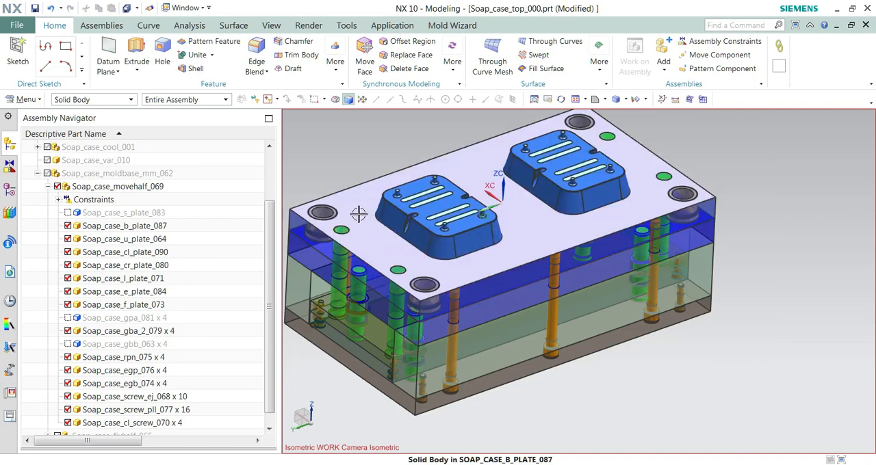
Step: Make the B plate carrying the two cores the work part
{"action": "left_click", "coordinate": [351, 209]}
{"action": "right_click", "coordinate": [350, 208]}
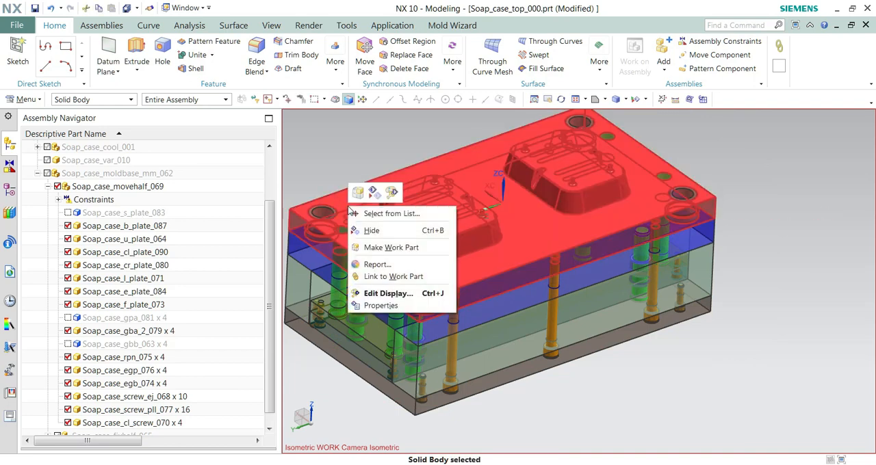
{"action": "left_click", "coordinate": [391, 247]}
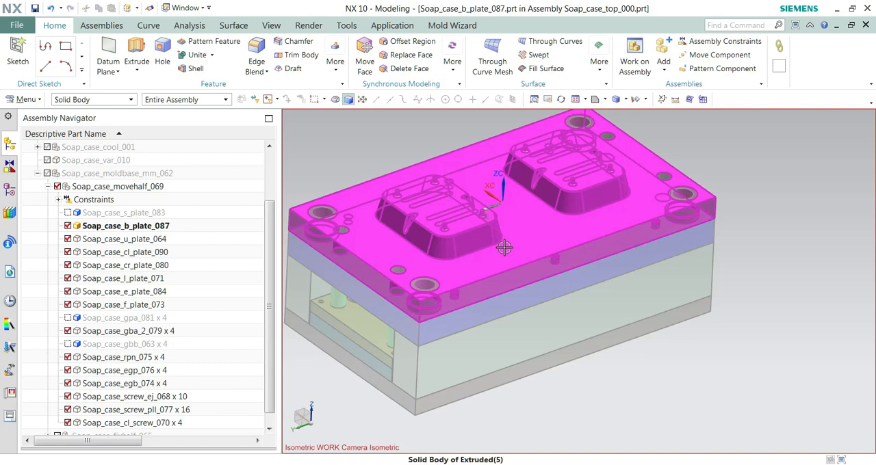
{"action": "scroll", "coordinate": [547, 287], "scroll_direction": "down", "scroll_amount": 3}
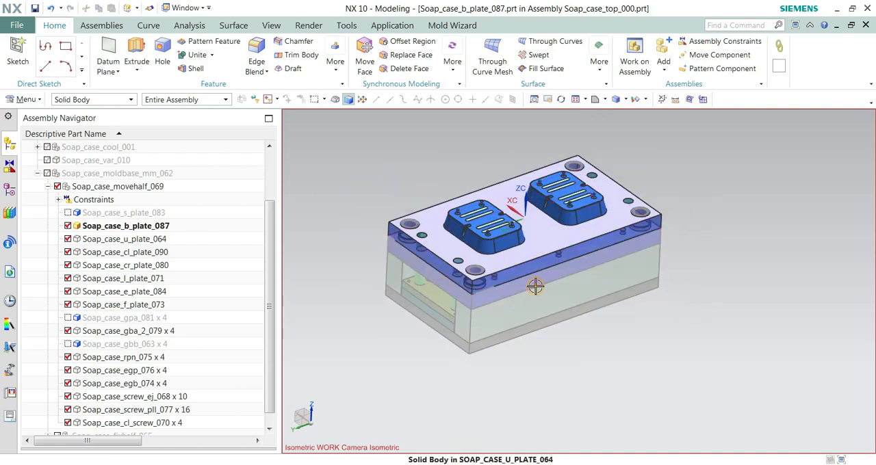
{"action": "left_click", "coordinate": [537, 290]}
{"action": "right_click", "coordinate": [537, 290]}
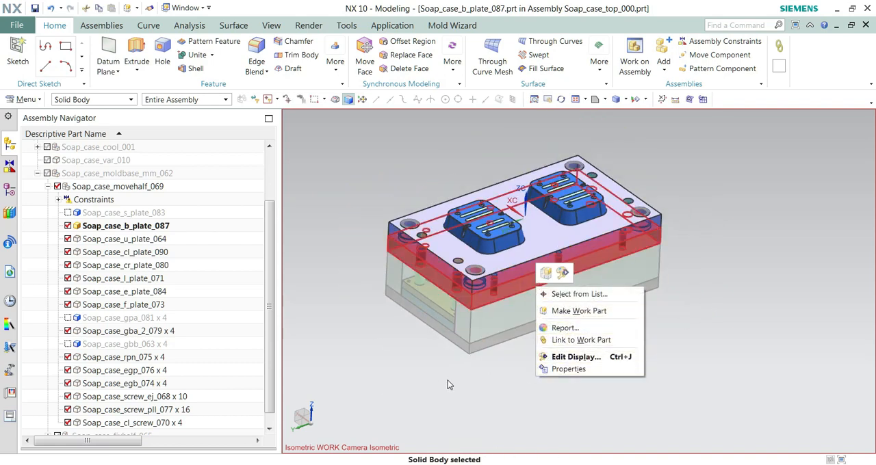
{"action": "left_click", "coordinate": [371, 363]}
Step: Bring up the B plate's model history and examine the plate with its cores from the side and from above
{"action": "left_click", "coordinate": [10, 189]}
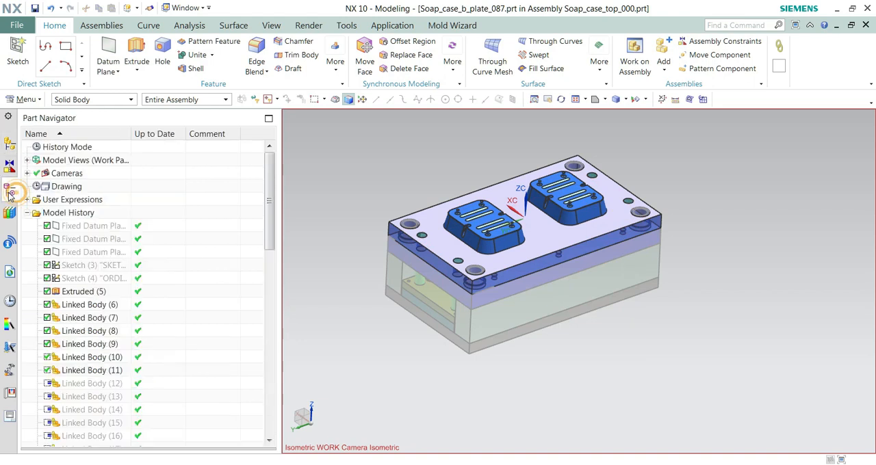
{"action": "middle_click_drag", "start_coordinate": [441, 249], "coordinate": [443, 267]}
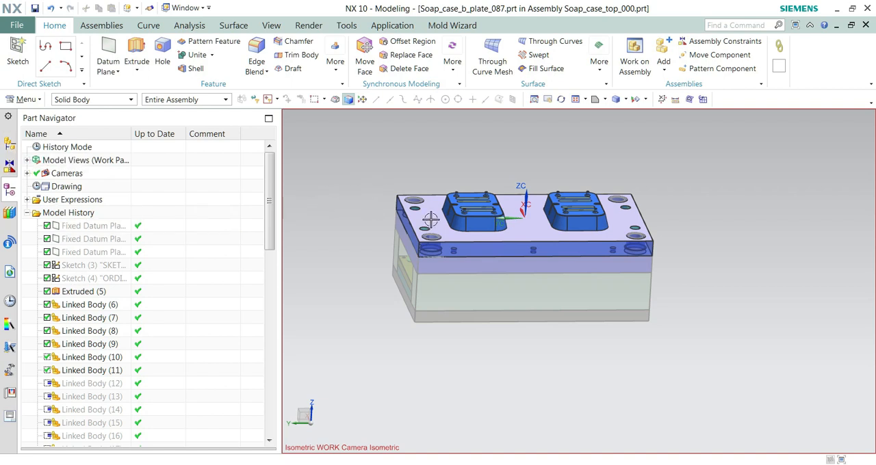
{"action": "middle_click_drag", "start_coordinate": [487, 214], "coordinate": [522, 123]}
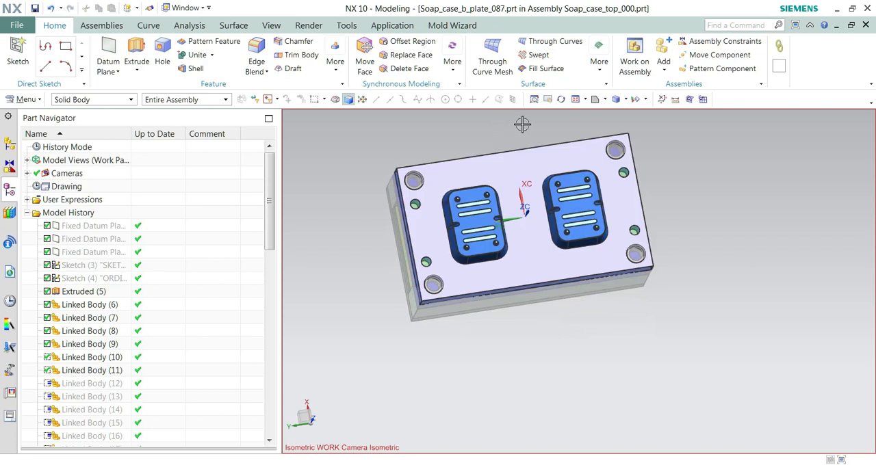
{"action": "left_click", "coordinate": [581, 100]}
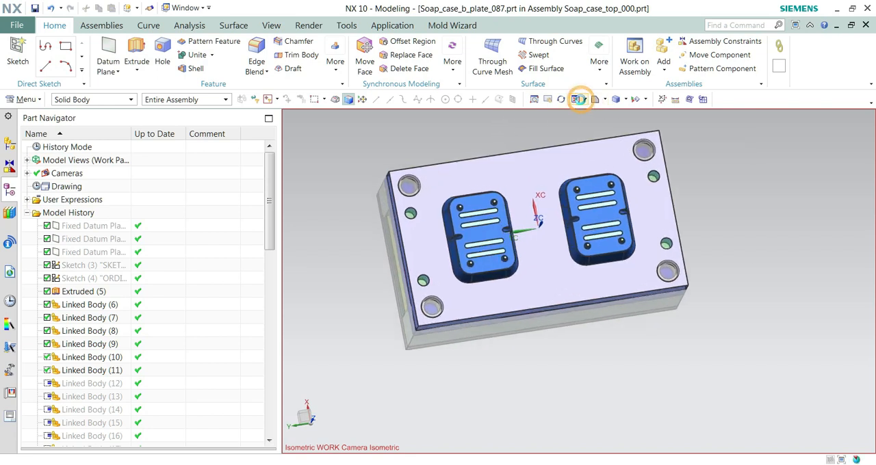